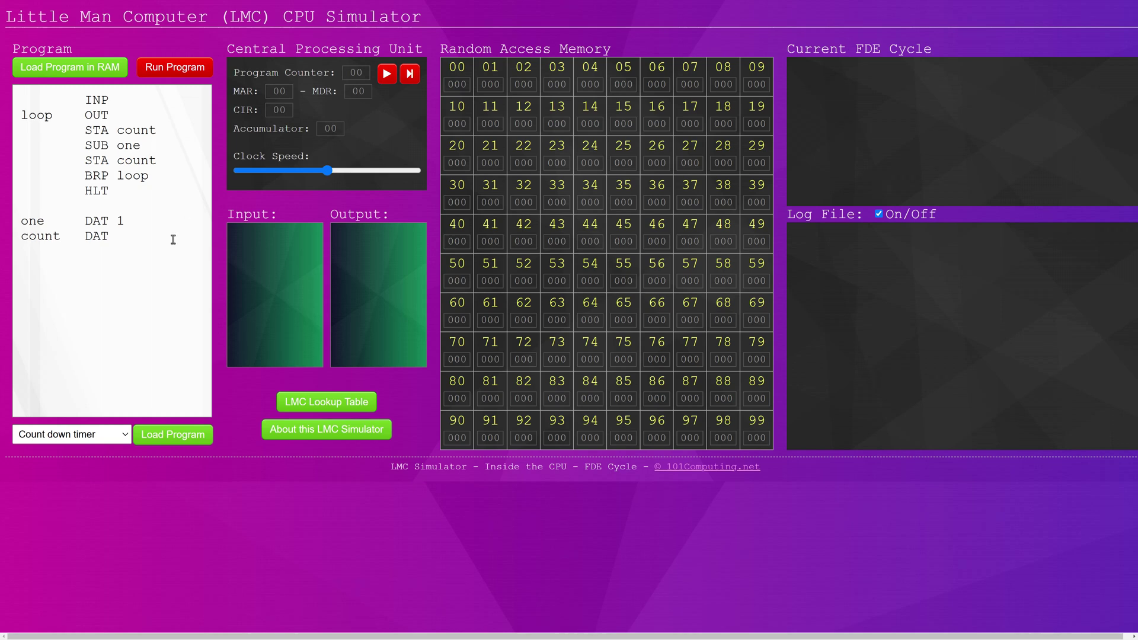
Step: Select the entire Count down timer program text and delete it
left_click_drag(171, 240, 23, 91)
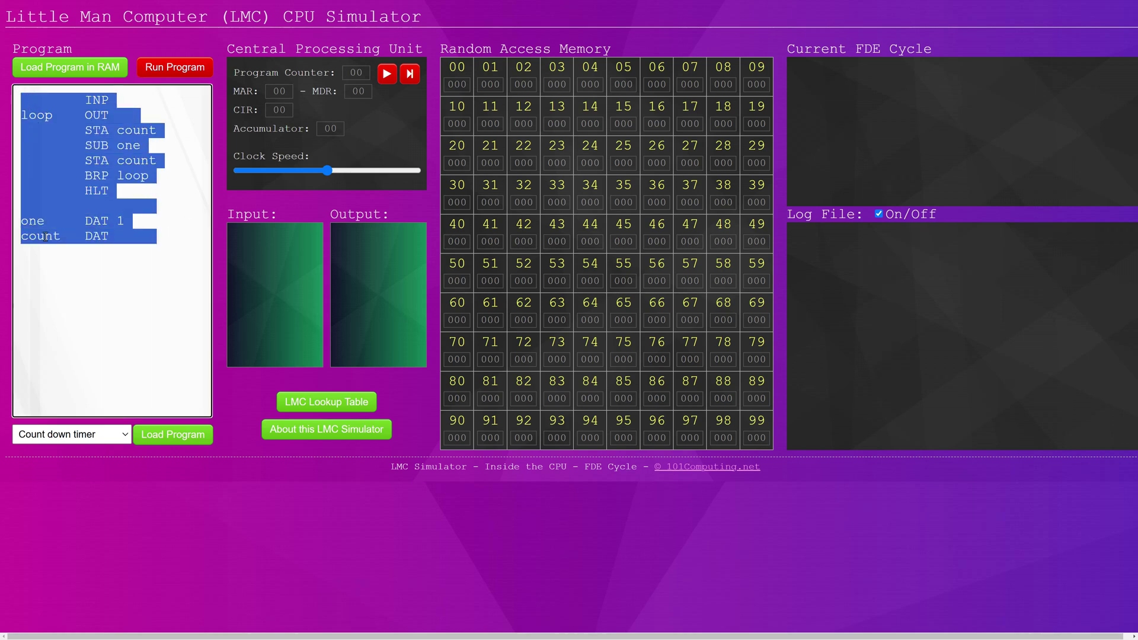
left_click(91, 435)
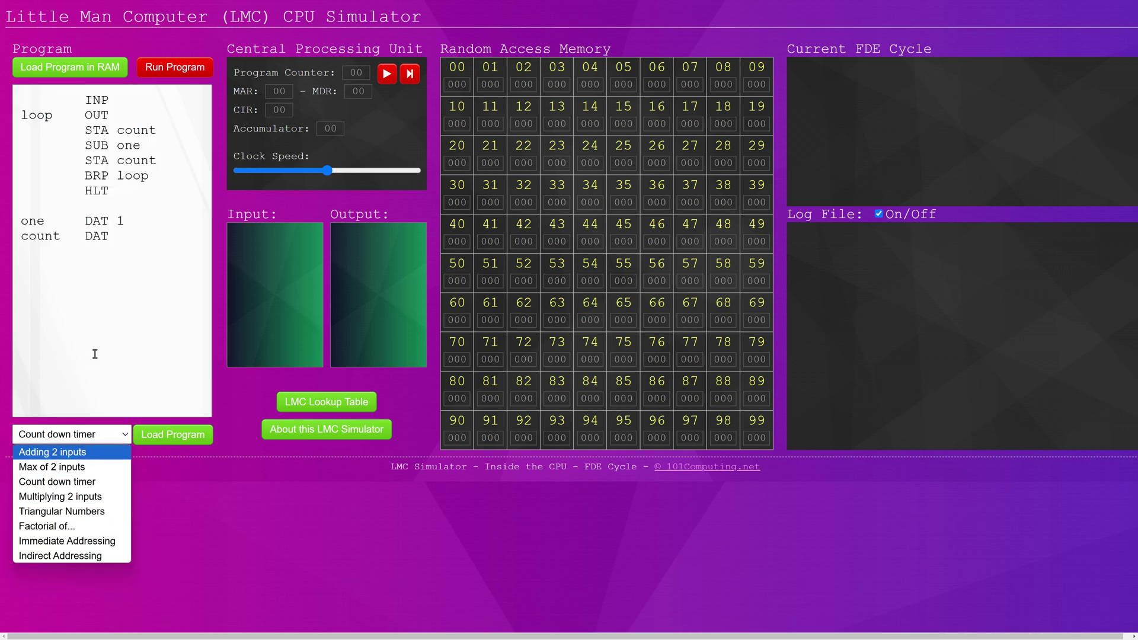
left_click(108, 322)
left_click_drag(131, 270, 26, 96)
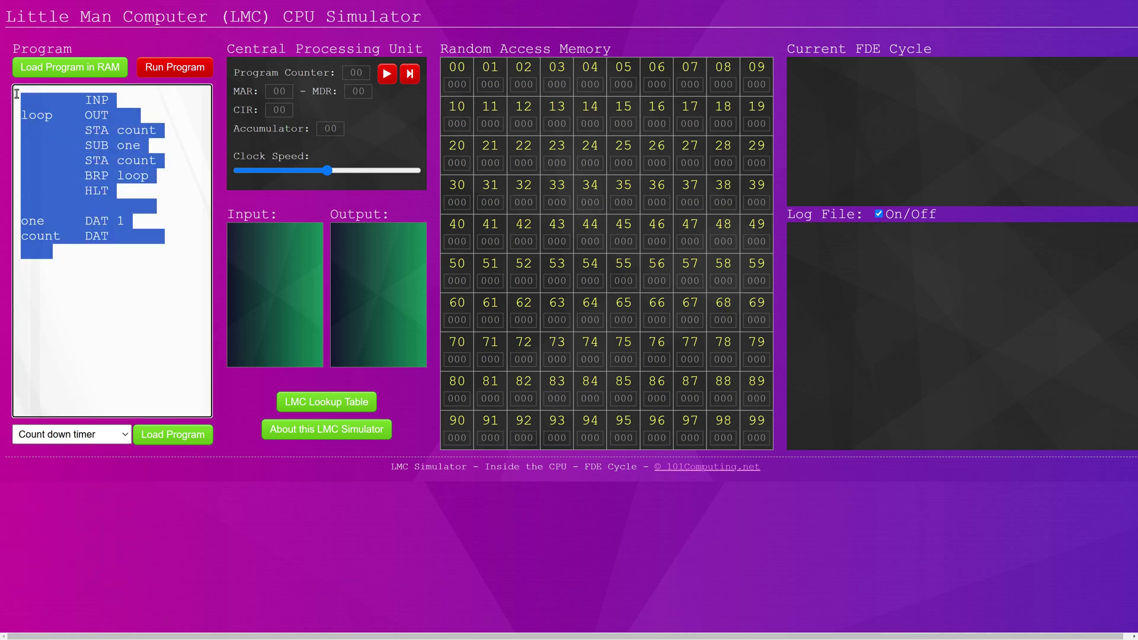
key("BackSpace")
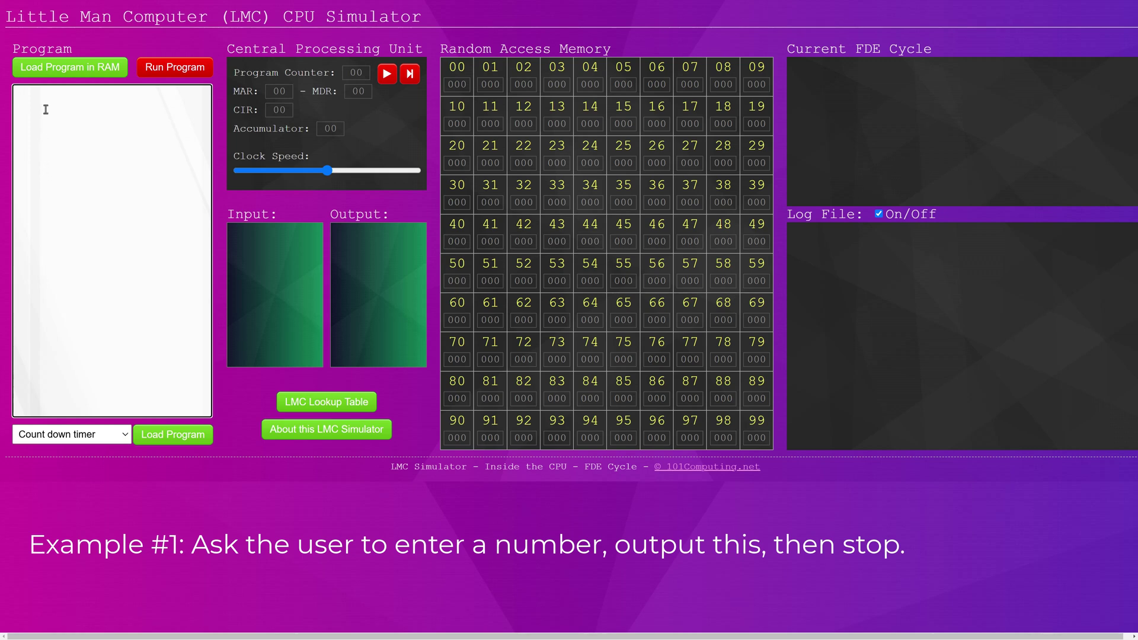
type("s")
type("tart")
key("BackSpace")
key("BackSpace")
key("BackSpace")
key("BackSpace")
key("BackSpace")
type("INP")
Step: Tidy the INP line by removing the ??? placeholder after it
key("Tab")
type("???")
left_click_drag(146, 100, 20, 99)
left_click(28, 98)
left_click_drag(152, 101, 176, 101)
key("BackSpace")
Step: Add OUT and HLT lines below INP and load the program into RAM
key("Return")
type("OUT")
key("Return")
type("HLT")
left_click(76, 76)
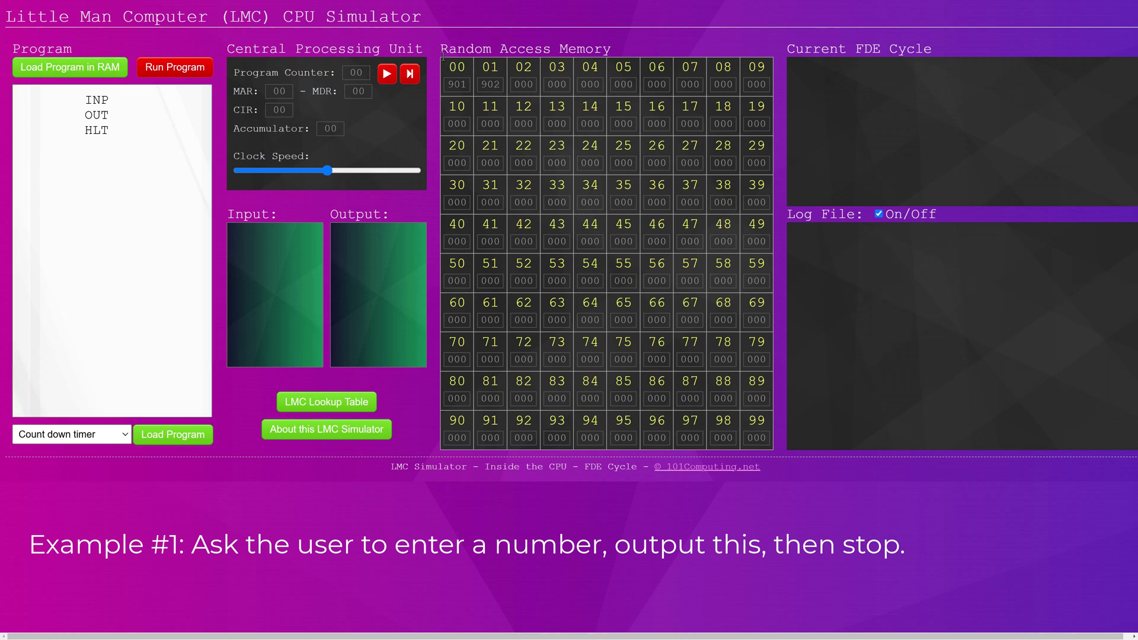
Step: Point out the memory grid and its addresses 02, 03 and 99
mouse_move(447, 51)
left_mouse_down()
mouse_move(666, 271)
mouse_move(747, 426)
mouse_move(774, 449)
left_mouse_up()
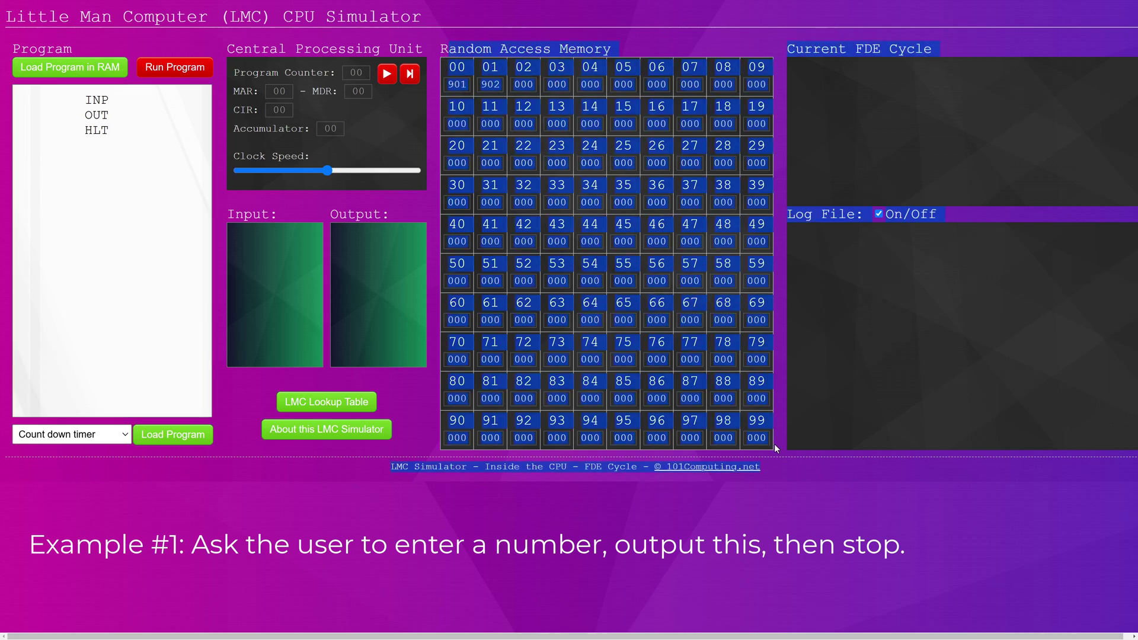
left_click(742, 323)
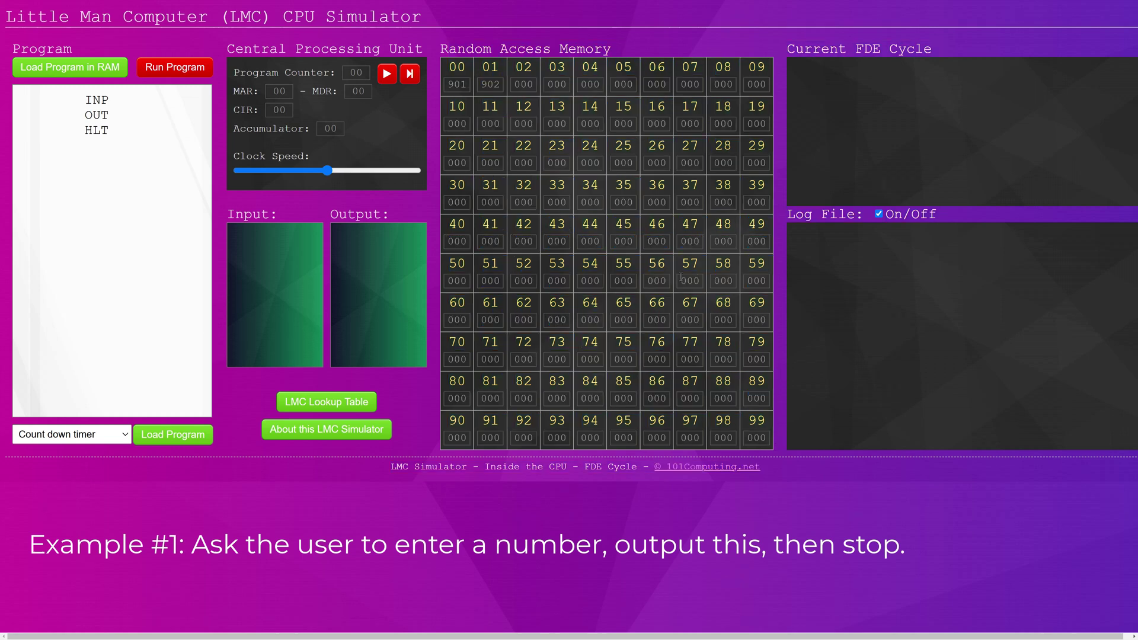
left_click_drag(514, 67, 529, 68)
double_click(556, 67)
double_click(752, 421)
Step: Highlight 901 and 902 in cells 00 and 01, then show the LMC instruction table
double_click(456, 83)
double_click(482, 85)
double_click(656, 123)
left_click(89, 69)
double_click(456, 83)
key("Tab")
left_click(204, 203)
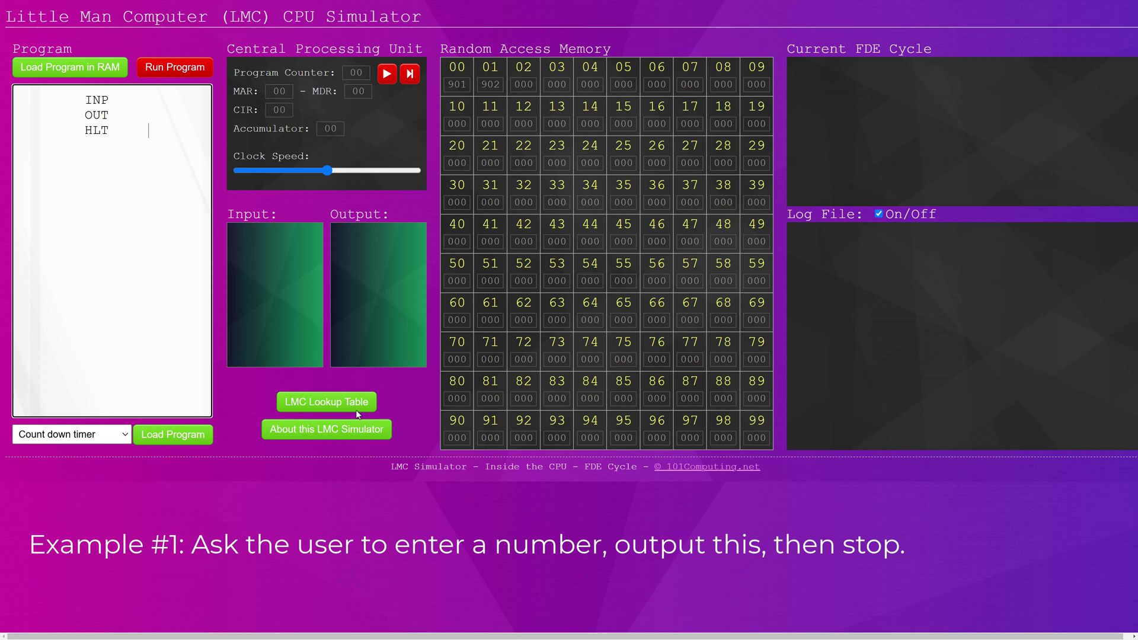
left_click(327, 407)
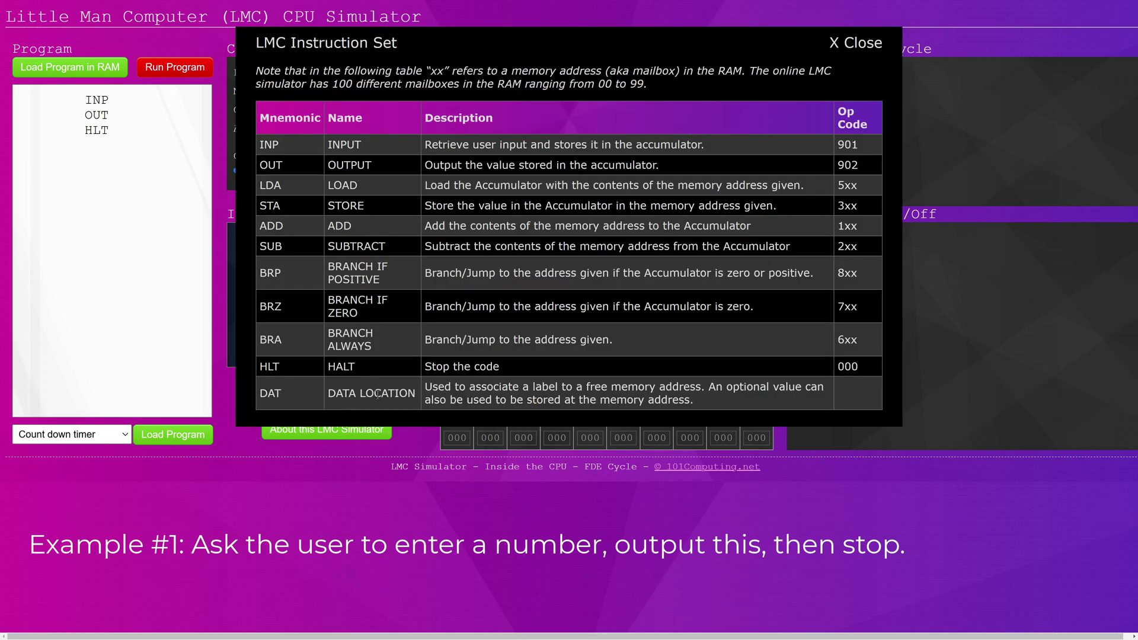
left_click_drag(835, 110, 869, 129)
left_click(863, 123)
left_click_drag(836, 146, 861, 146)
left_click_drag(258, 144, 327, 144)
left_click(838, 147)
left_click_drag(838, 145, 861, 151)
left_click(864, 47)
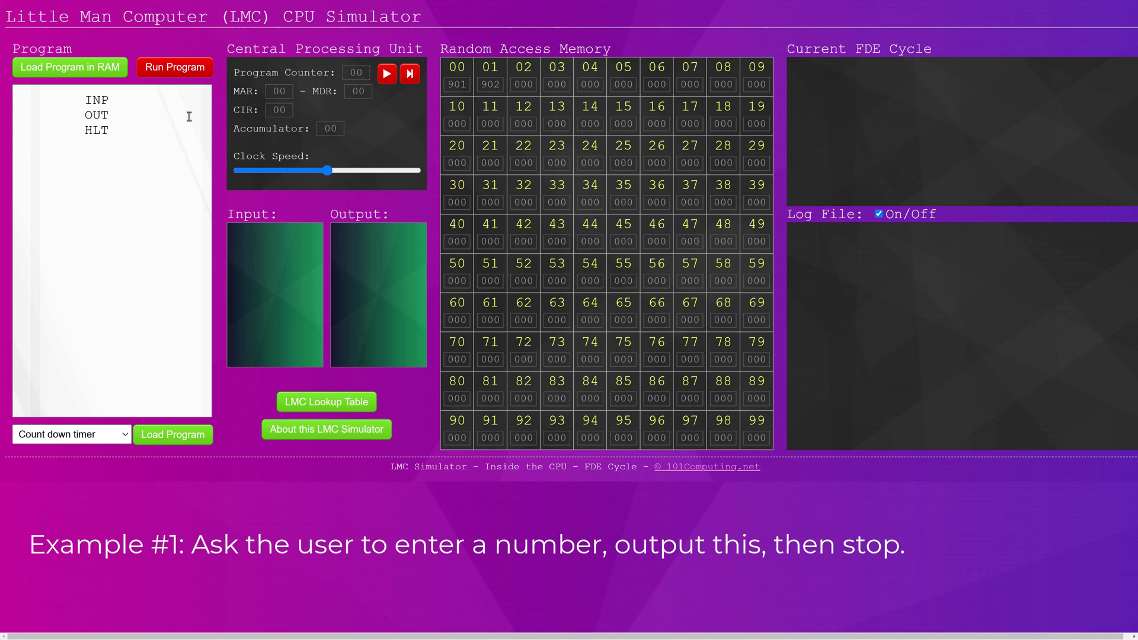
left_click(153, 130)
left_click_drag(149, 129, 75, 101)
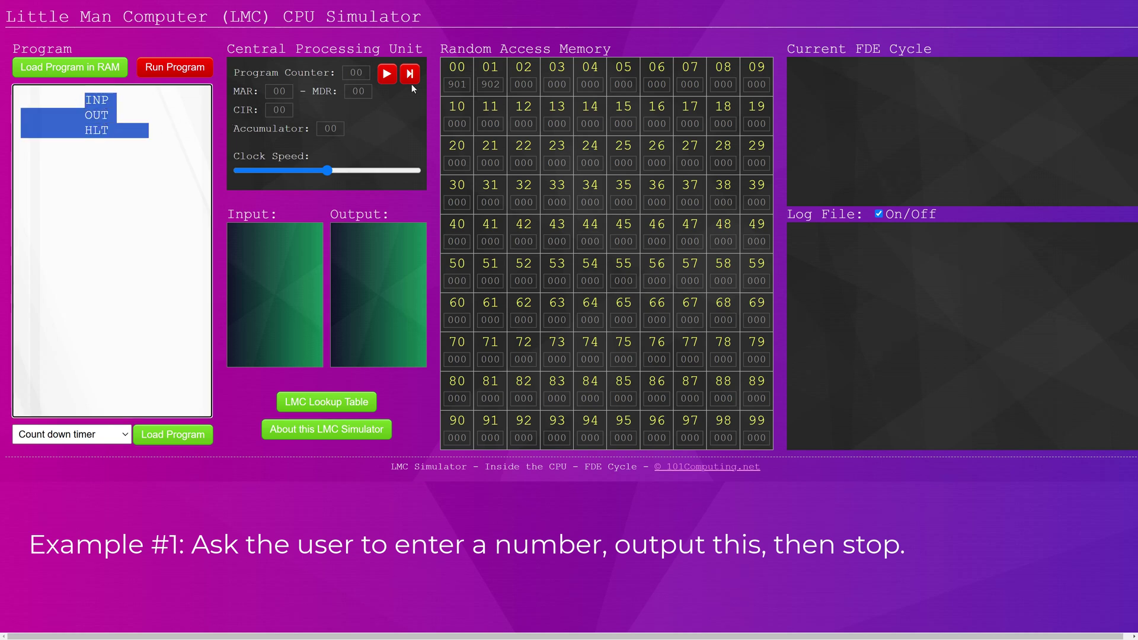
left_click_drag(467, 84, 448, 84)
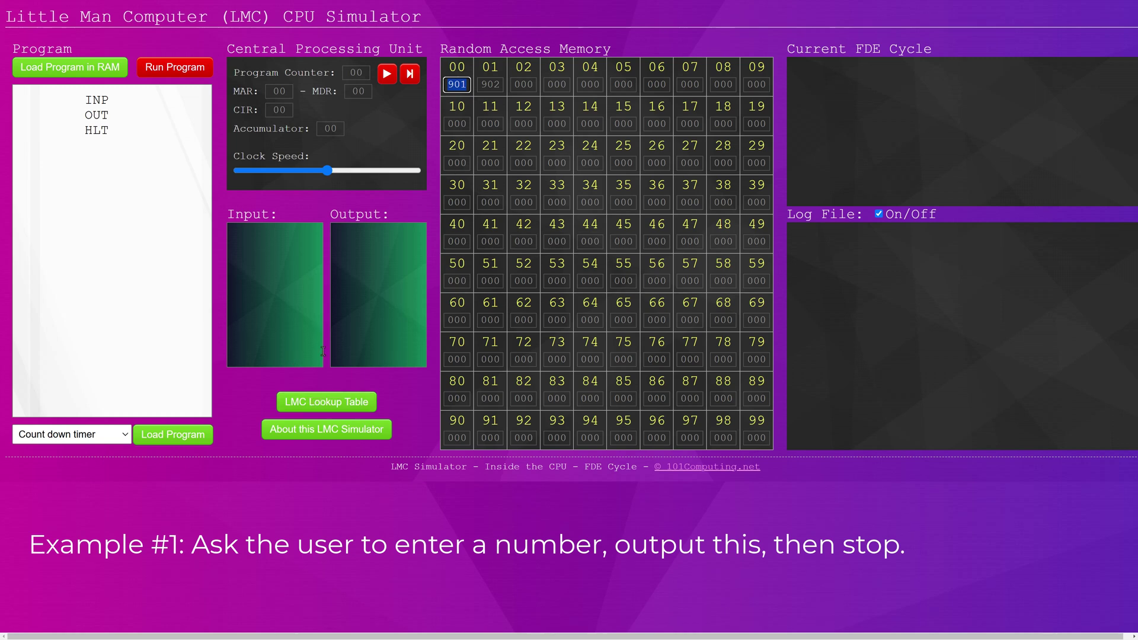
left_click(335, 402)
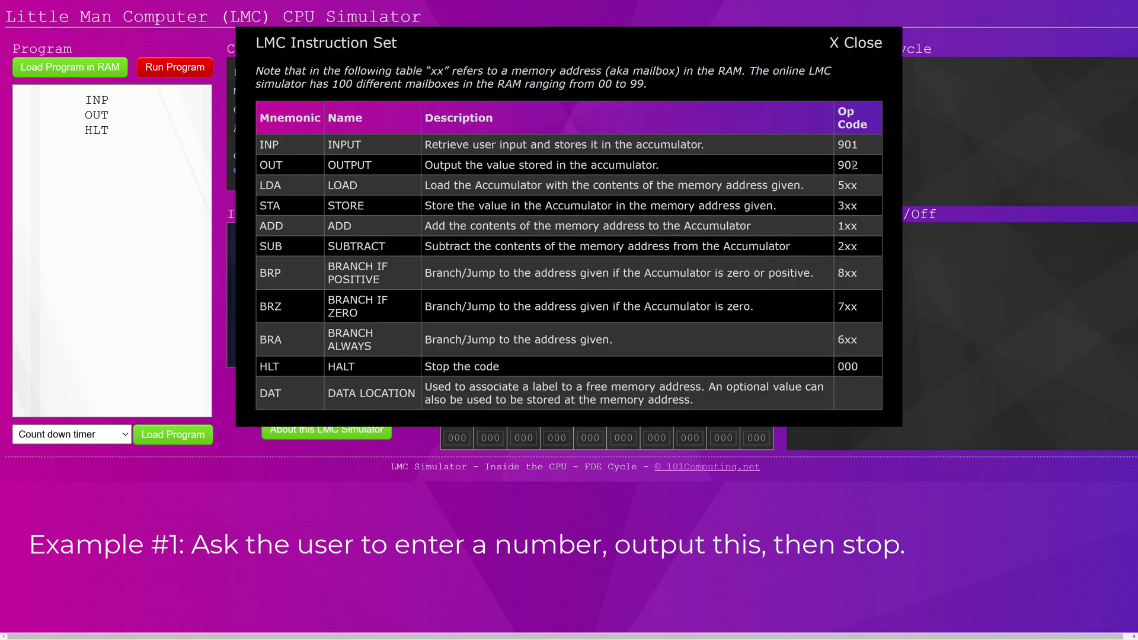
left_click(862, 44)
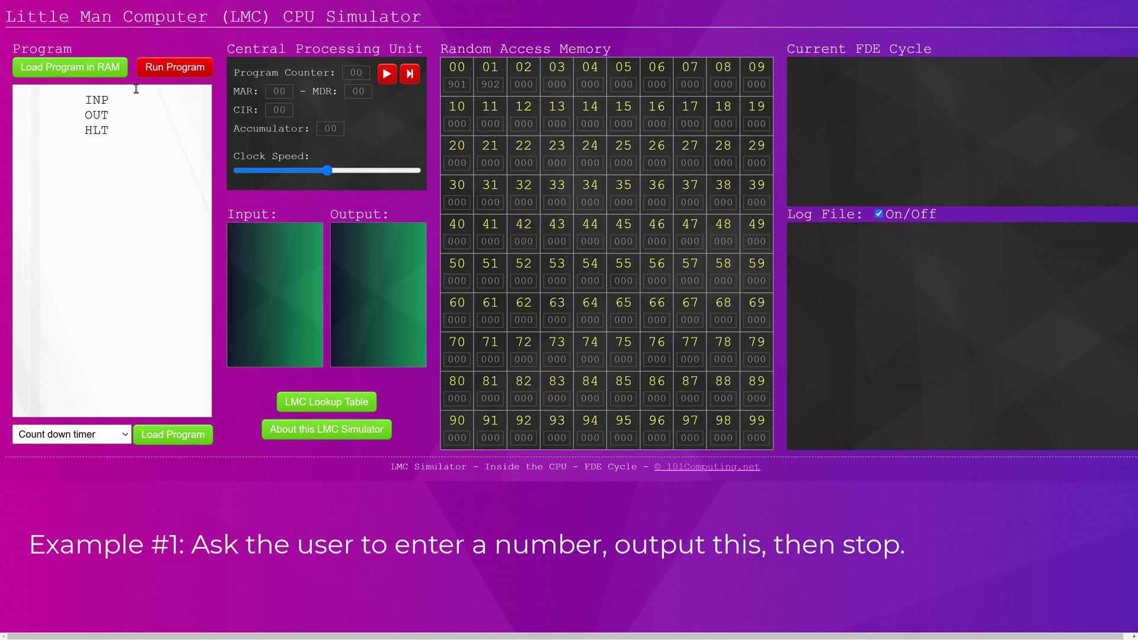
triple_click(120, 98)
left_click_drag(525, 87, 535, 85)
left_click(195, 75)
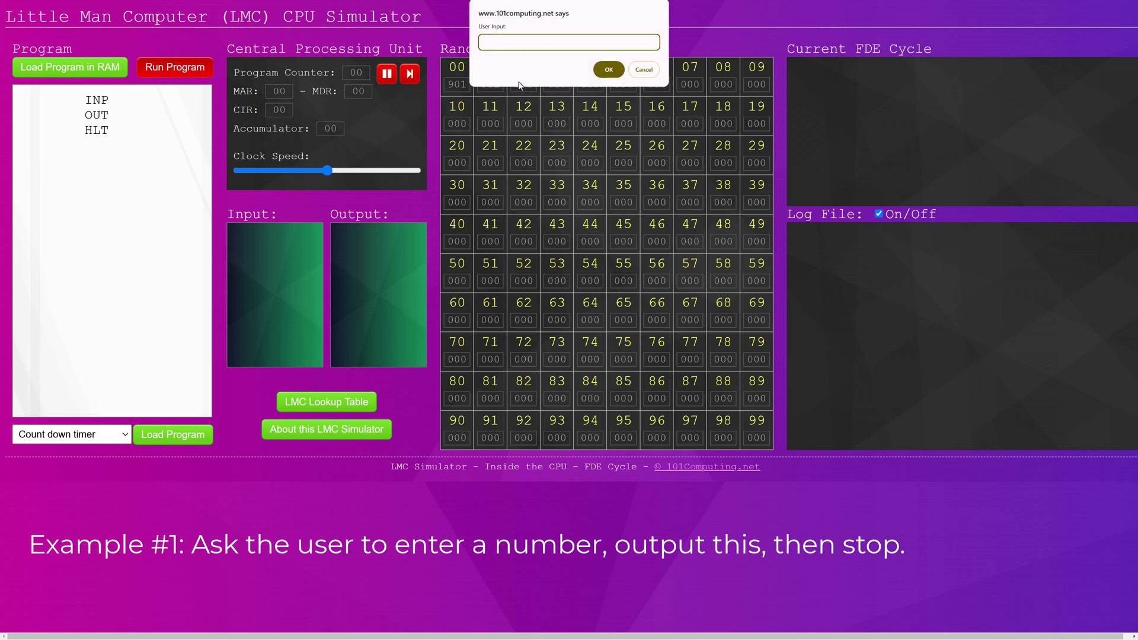
type("15")
Step: Confirm 15 at the User Input prompt
left_click(608, 72)
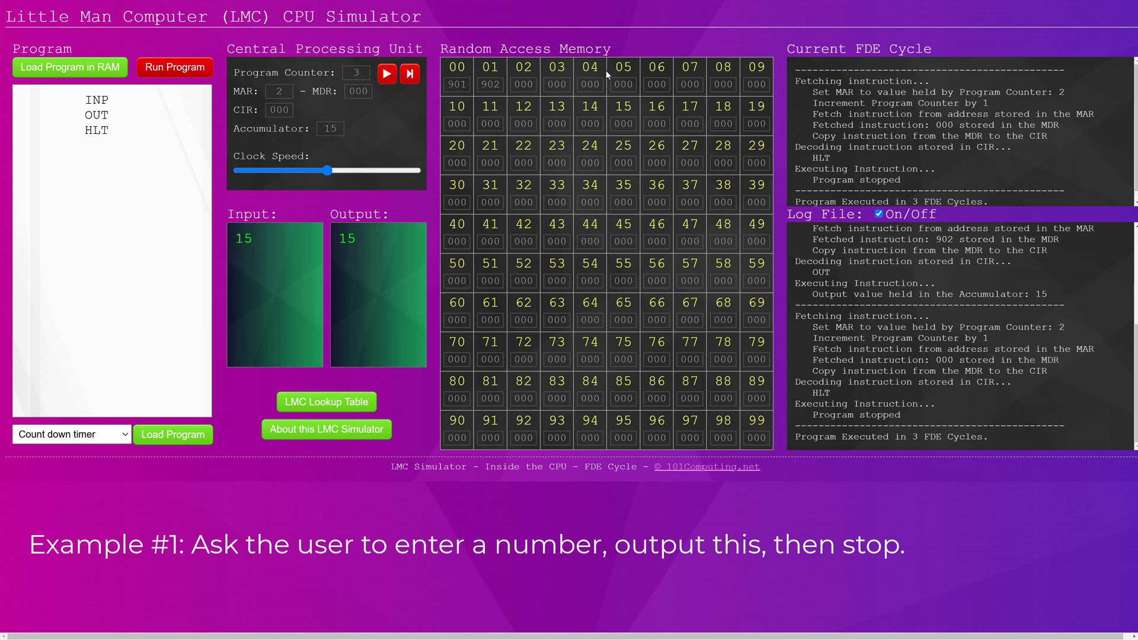
left_click(282, 245)
key("ctrl+a")
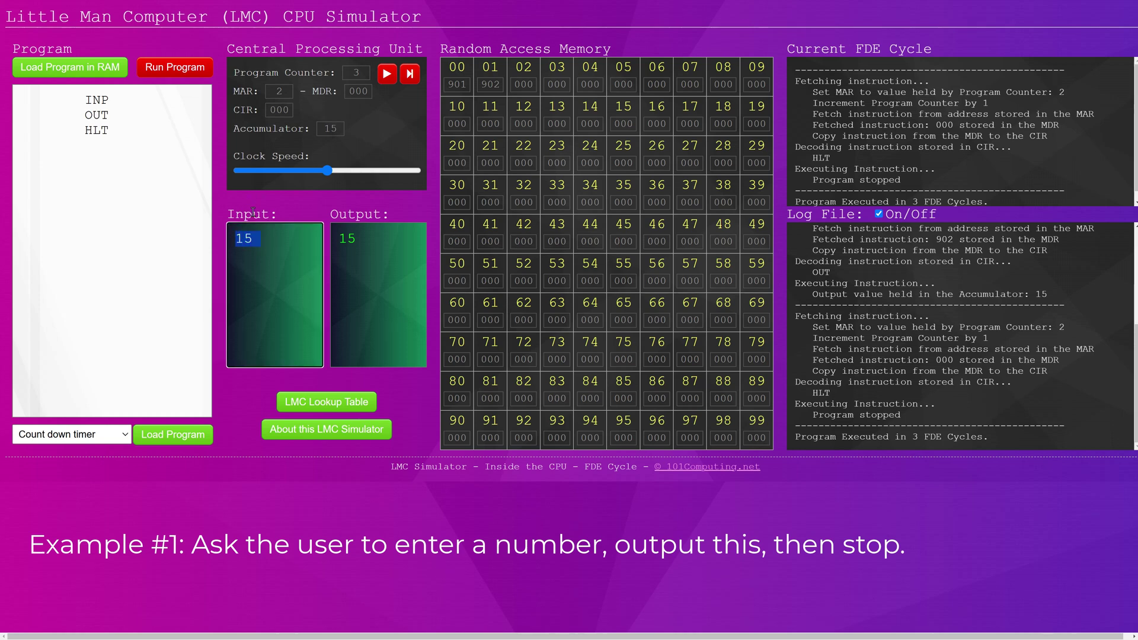
left_click(333, 239)
key("ctrl+a")
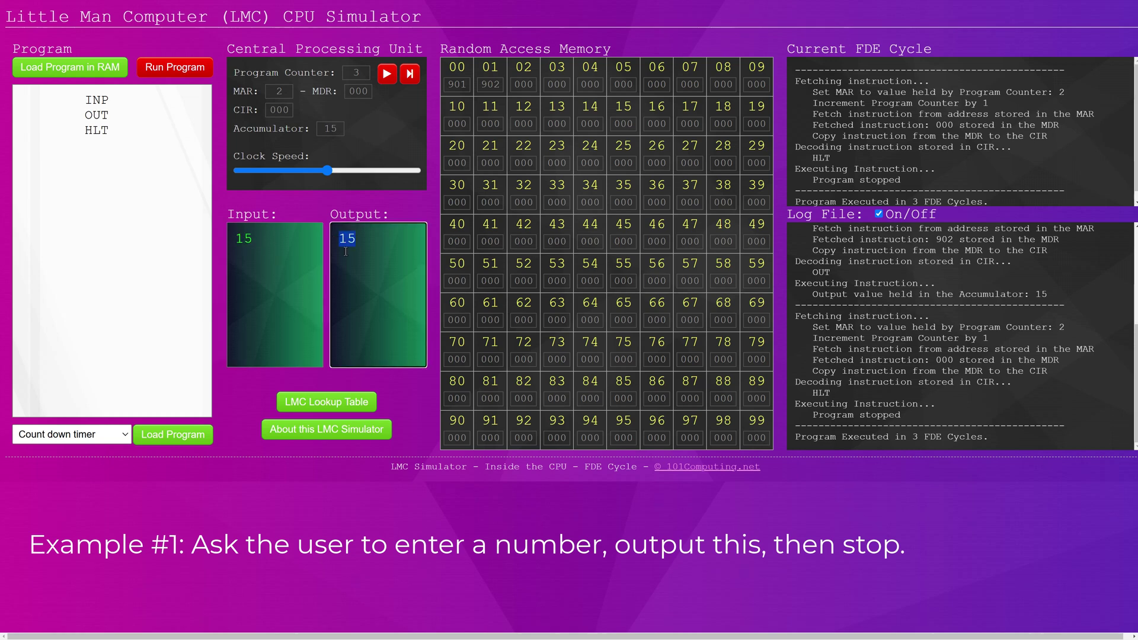
left_click(377, 235)
left_click_drag(368, 243, 327, 240)
scroll(978, 186, "down", 1)
scroll(979, 186, "up", 1)
left_click_drag(989, 204, 795, 70)
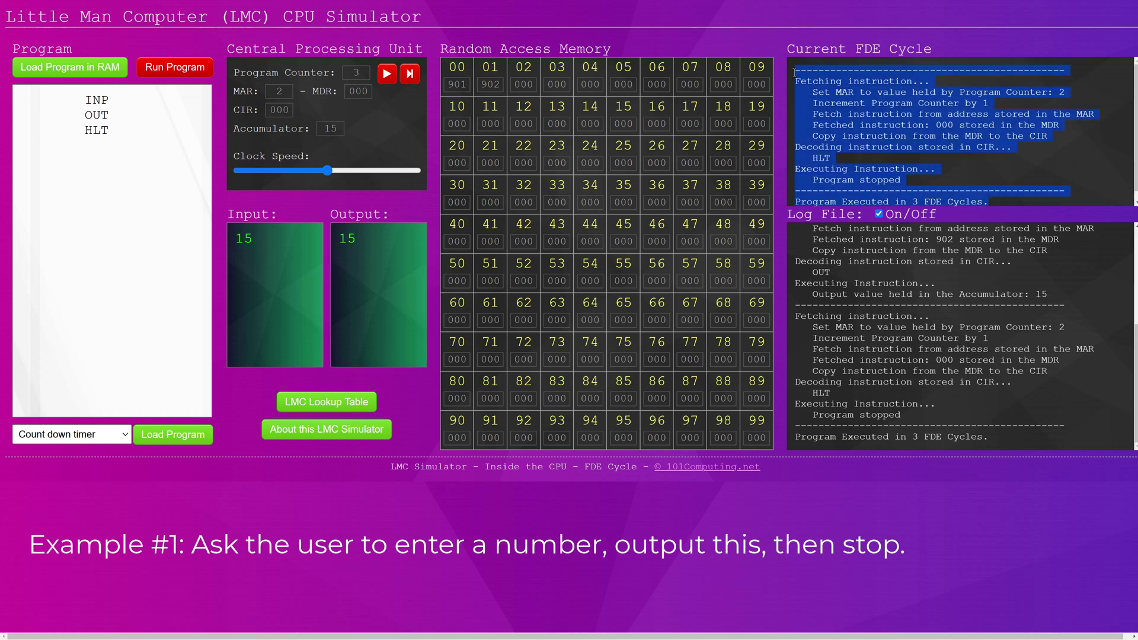
left_click(804, 100)
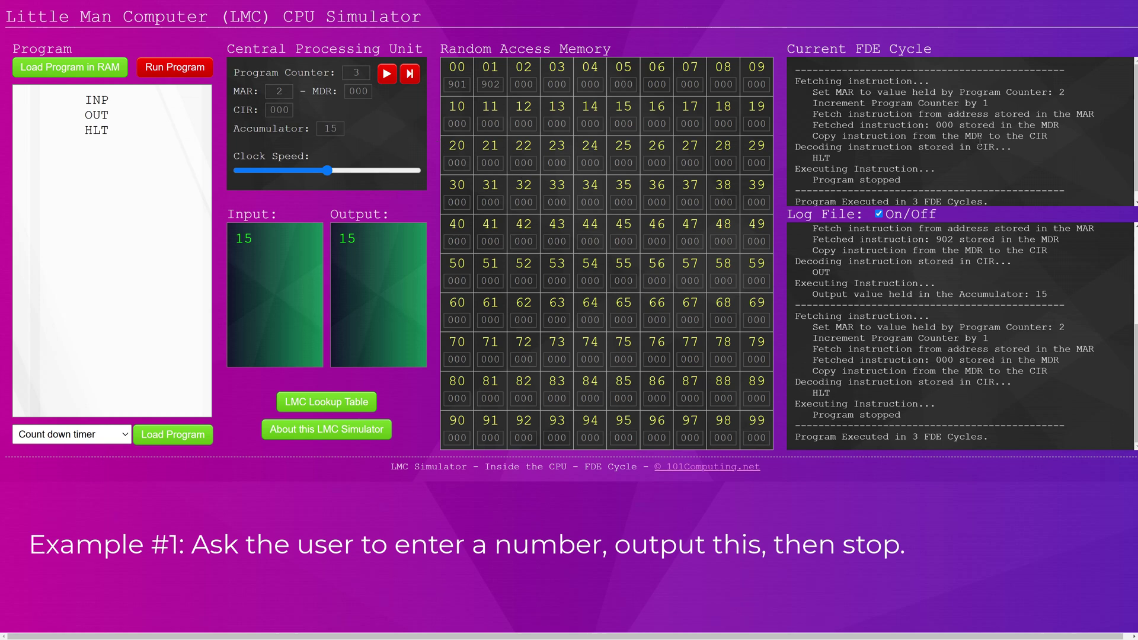
left_click_drag(1009, 149, 806, 92)
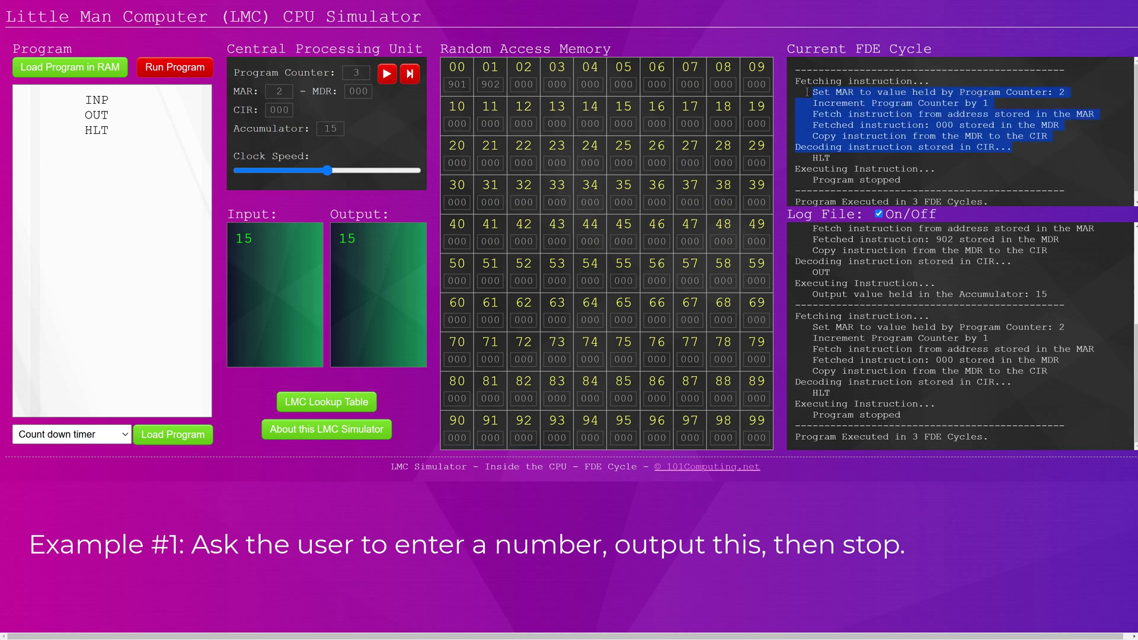
scroll(927, 111, "down", 1)
scroll(962, 173, "up", 1)
left_click(958, 154)
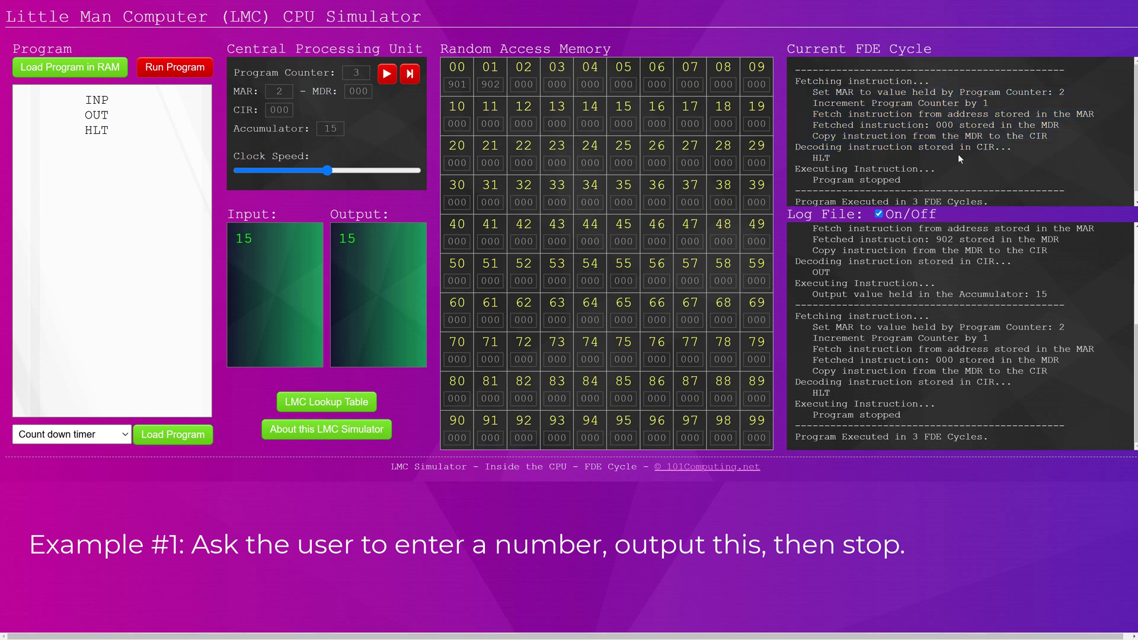
left_click(192, 143)
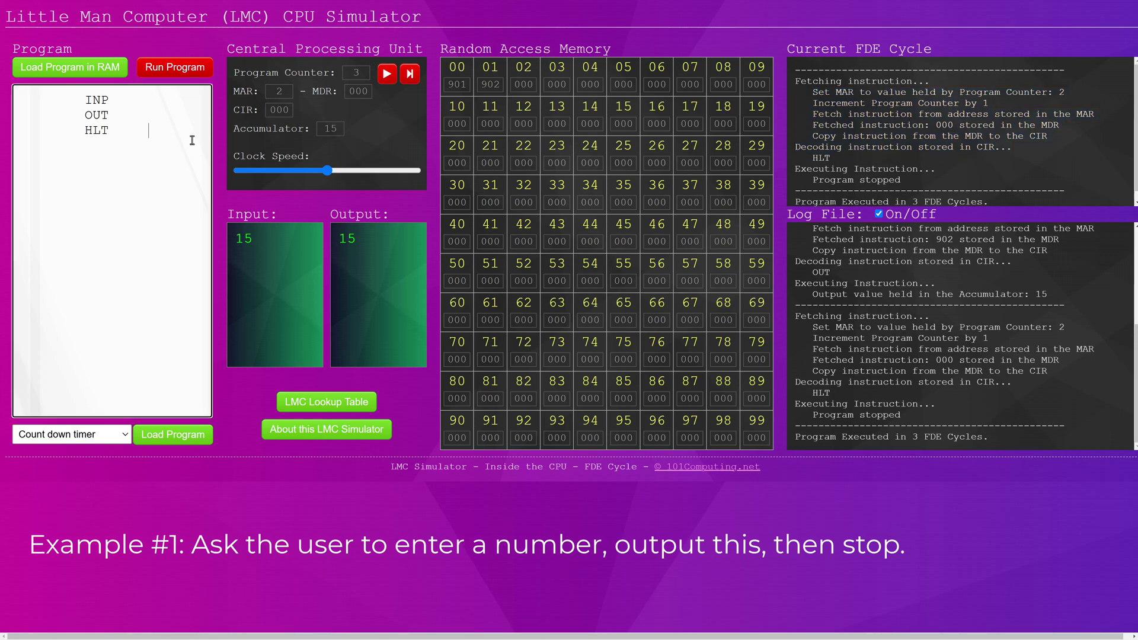
left_click(113, 74)
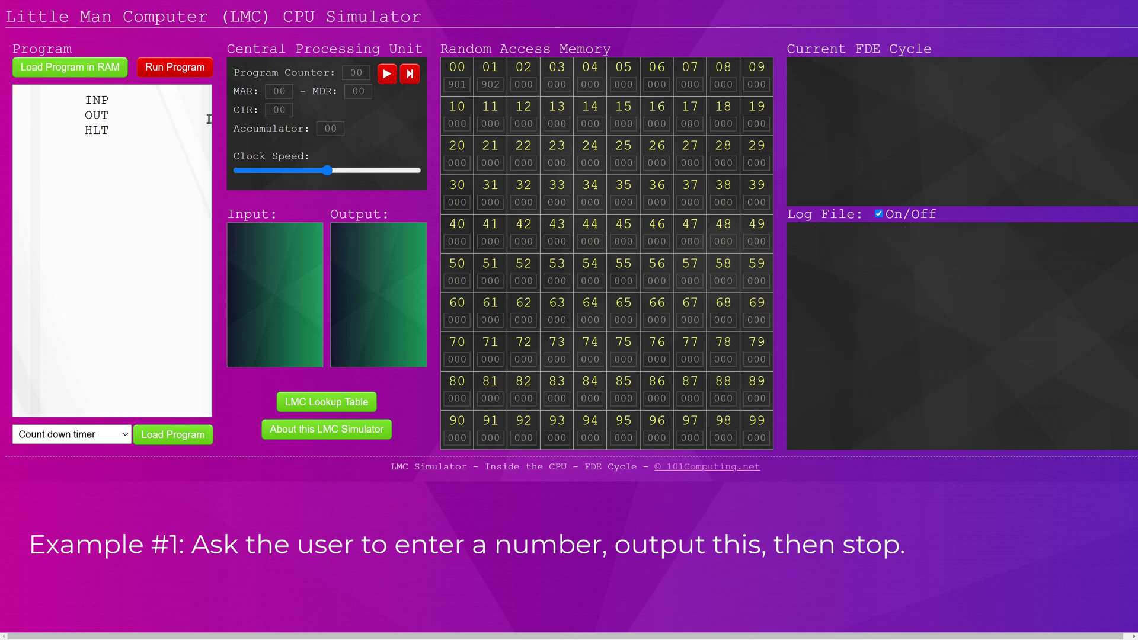
double_click(353, 73)
double_click(446, 85)
left_click_drag(109, 100, 87, 100)
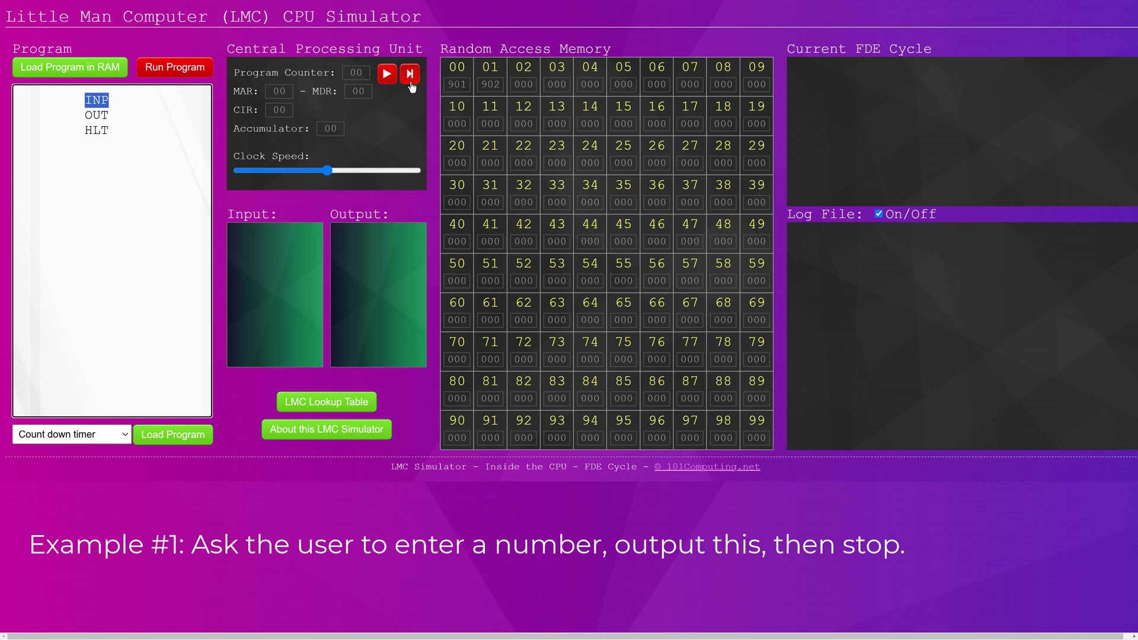
left_click(389, 74)
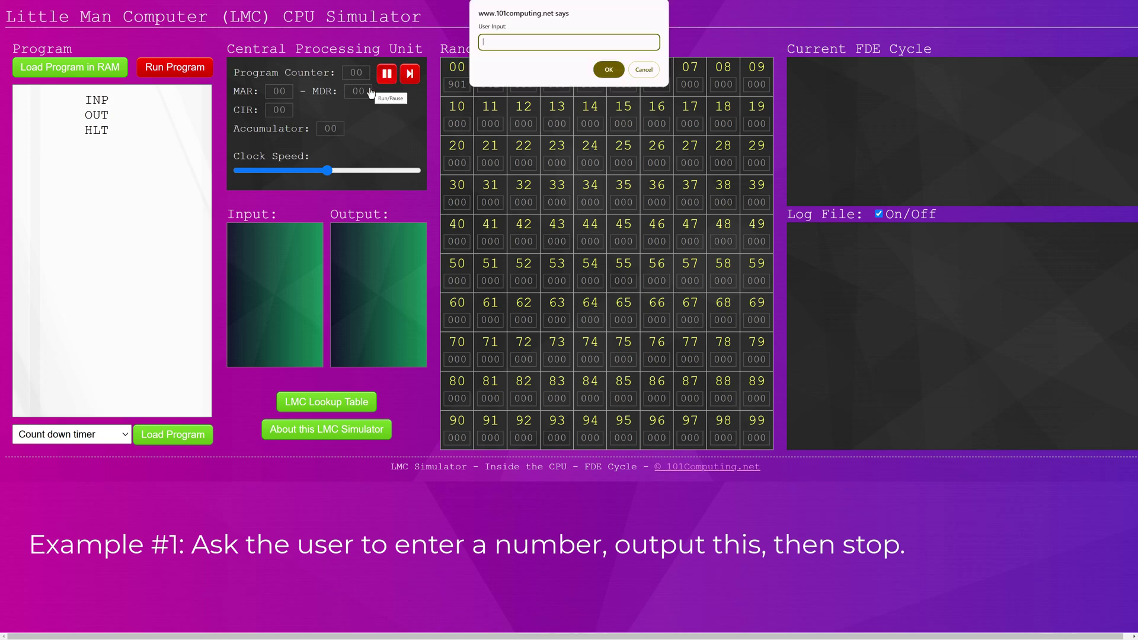
type("12")
Step: Submit 12 as input, then highlight INP, OUT and the 12 in accumulator and input
left_click(608, 70)
left_click_drag(341, 129, 317, 129)
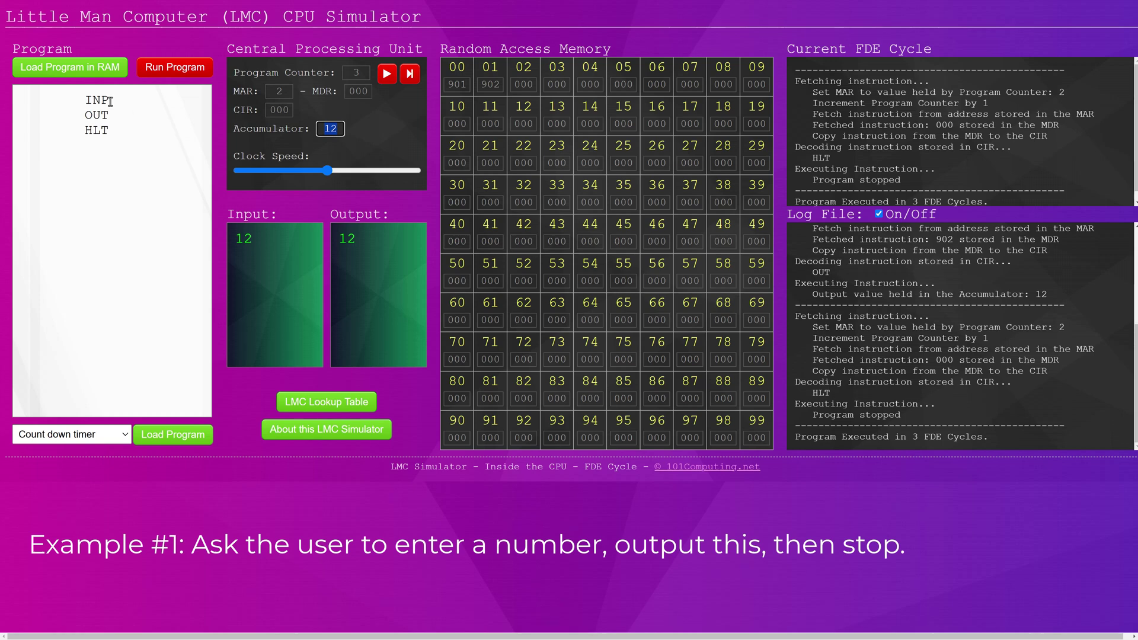
left_click_drag(111, 100, 84, 101)
left_click_drag(253, 238, 242, 239)
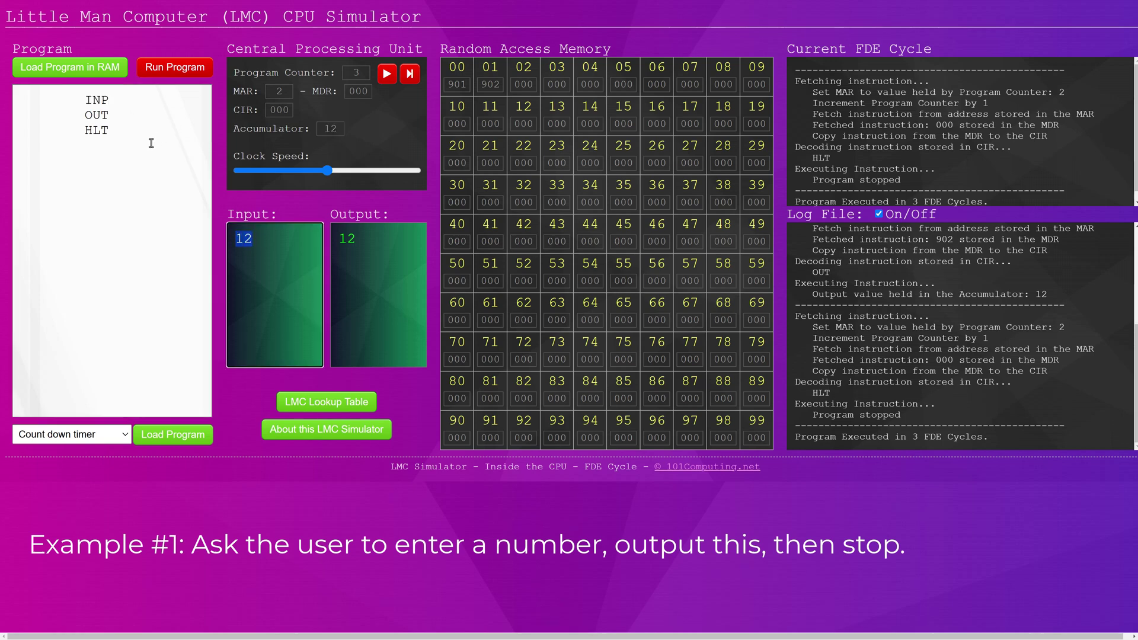
left_click_drag(111, 114, 85, 116)
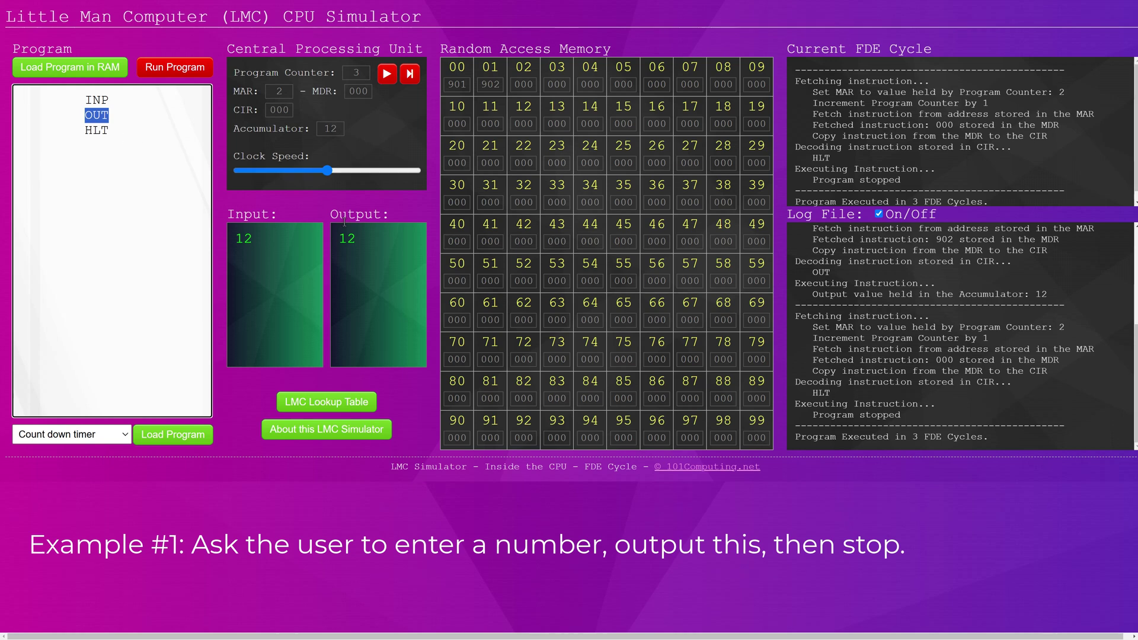
left_click(324, 239)
left_click_drag(339, 129, 319, 128)
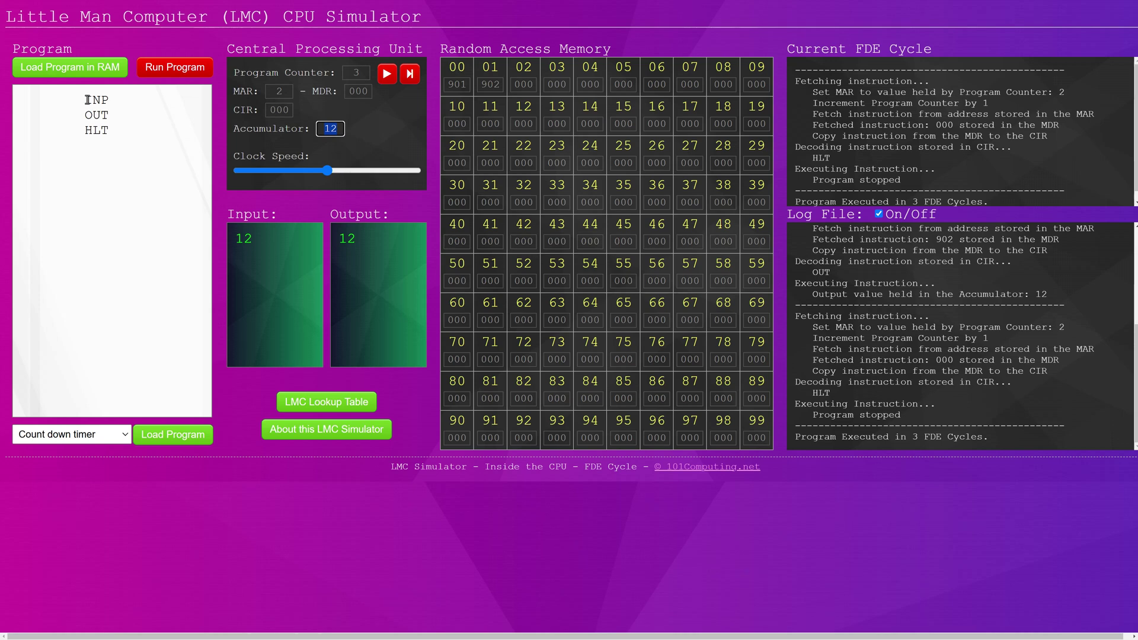
double_click(227, 233)
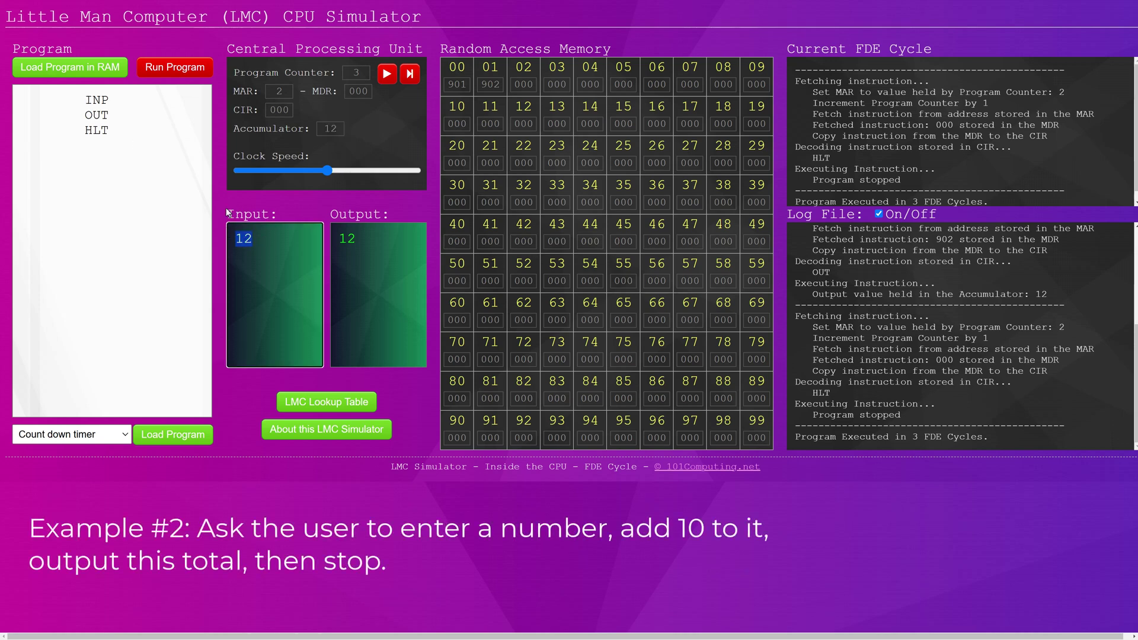
left_click(112, 103)
Step: Insert an ADD 10 line after INP and load the edited program into RAM
key("Return")
type("A")
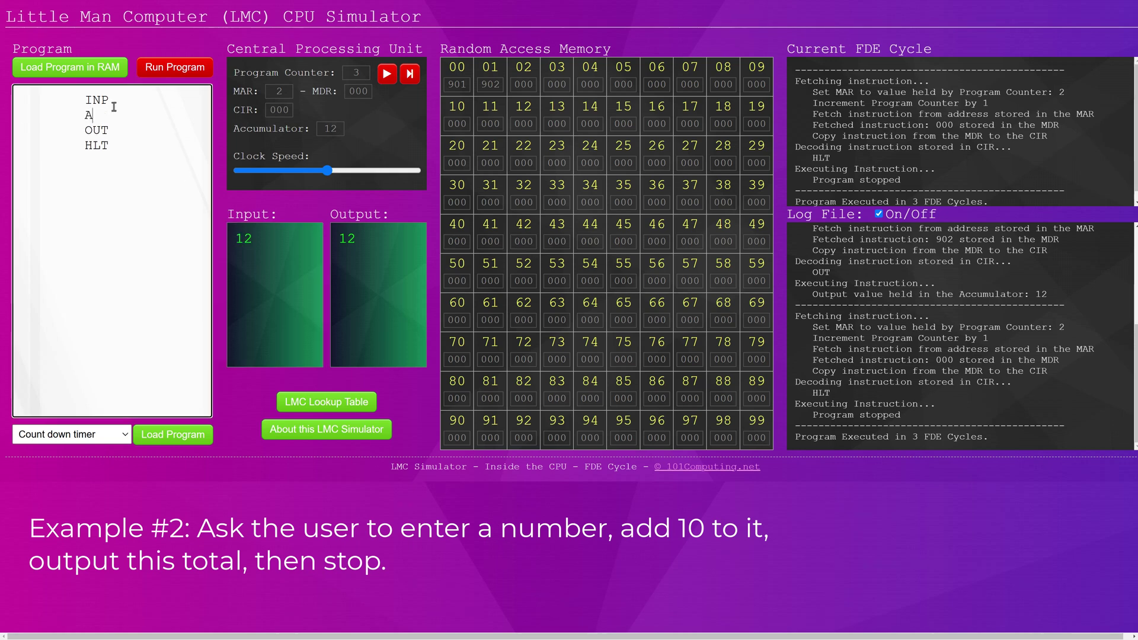
type("DD")
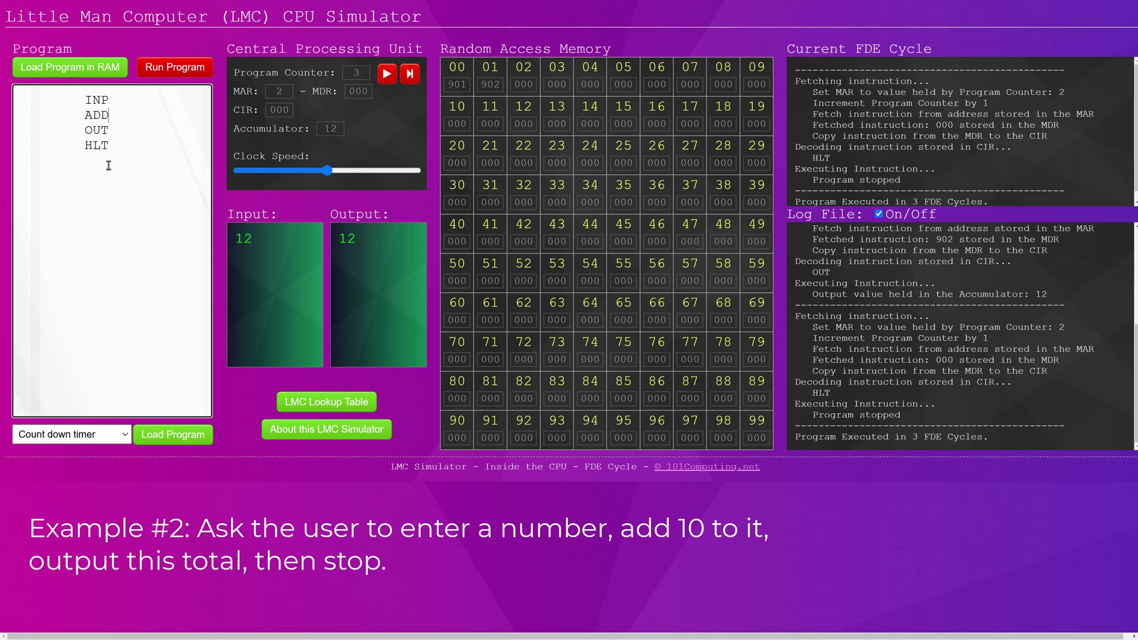
type("1")
type("0")
left_click(114, 185)
left_click(89, 68)
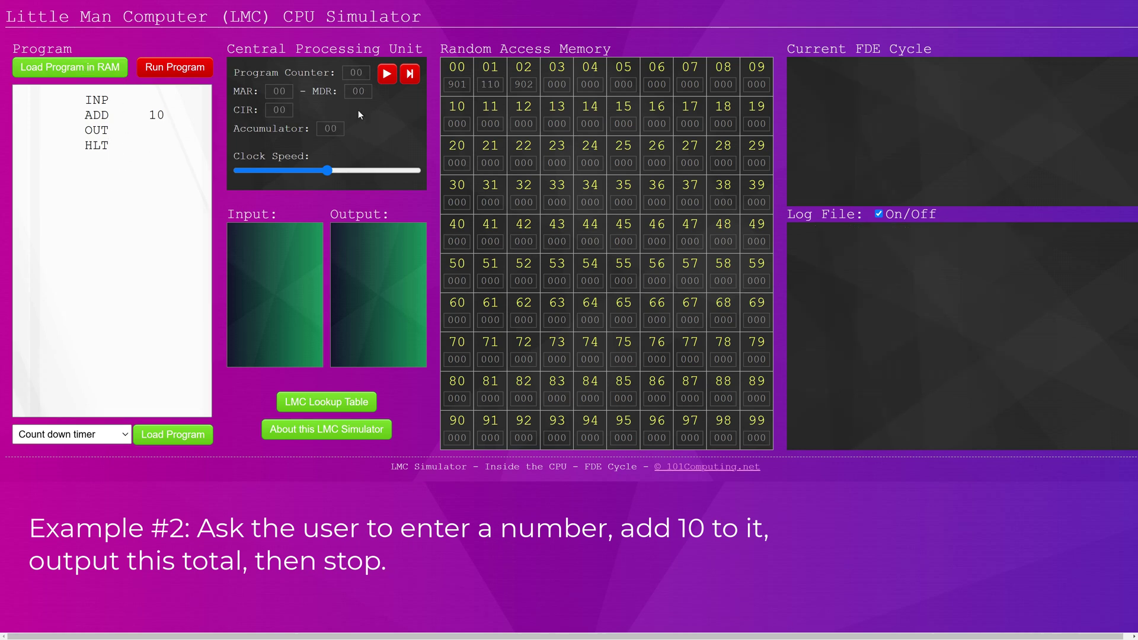
Step: Compare the ADD 10 line with its 110 code in cell 01, then show the instruction table
double_click(490, 85)
left_click_drag(86, 115, 183, 114)
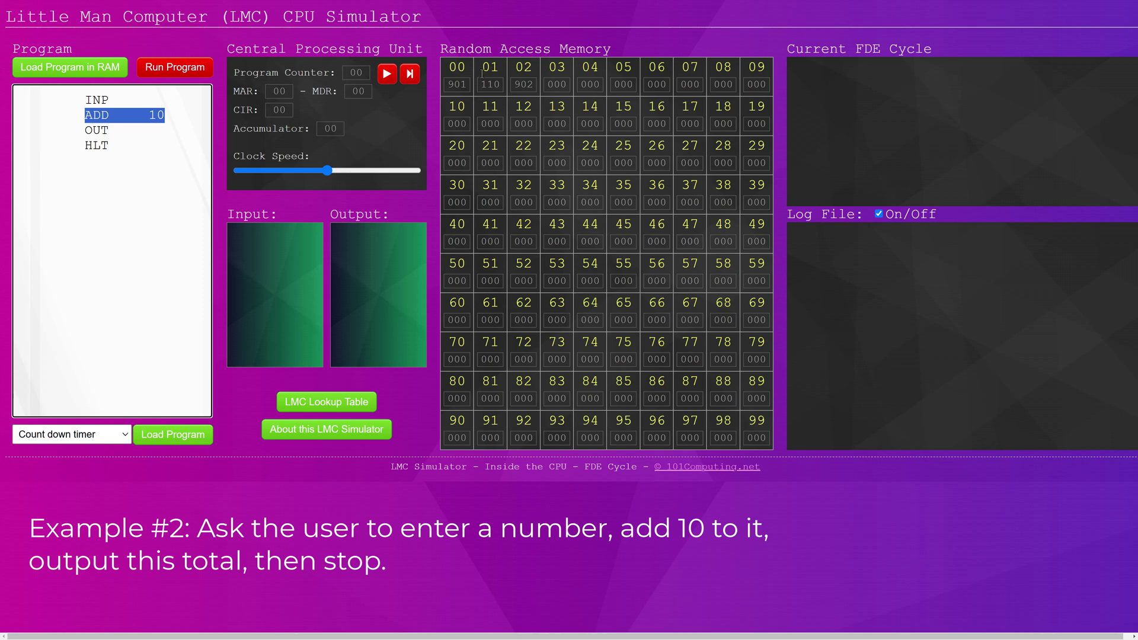
double_click(490, 84)
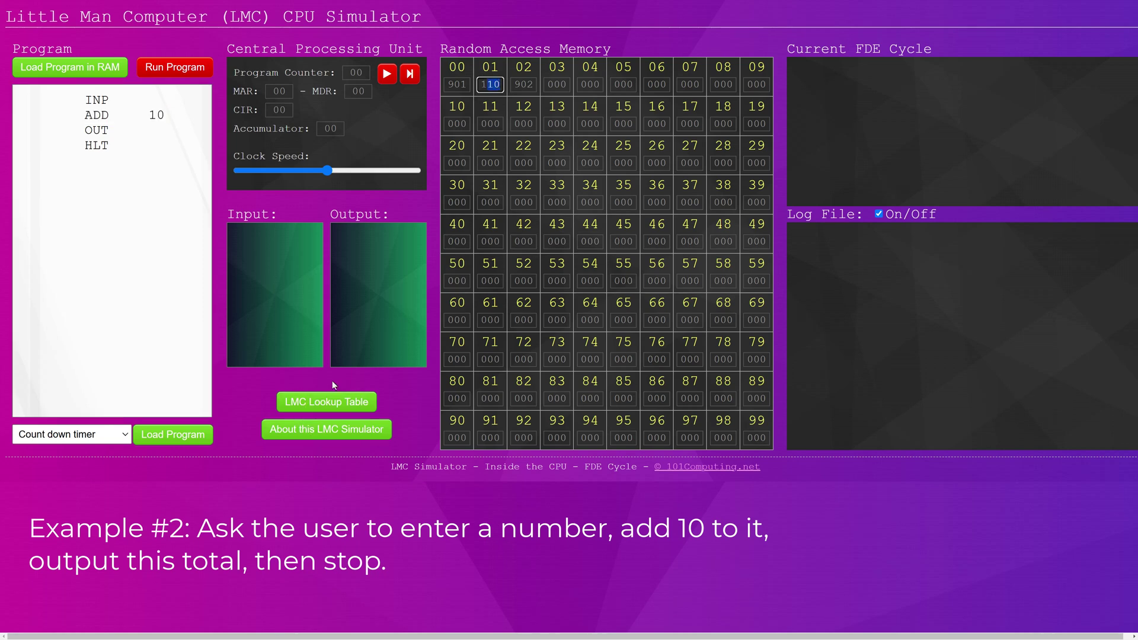
left_click(289, 401)
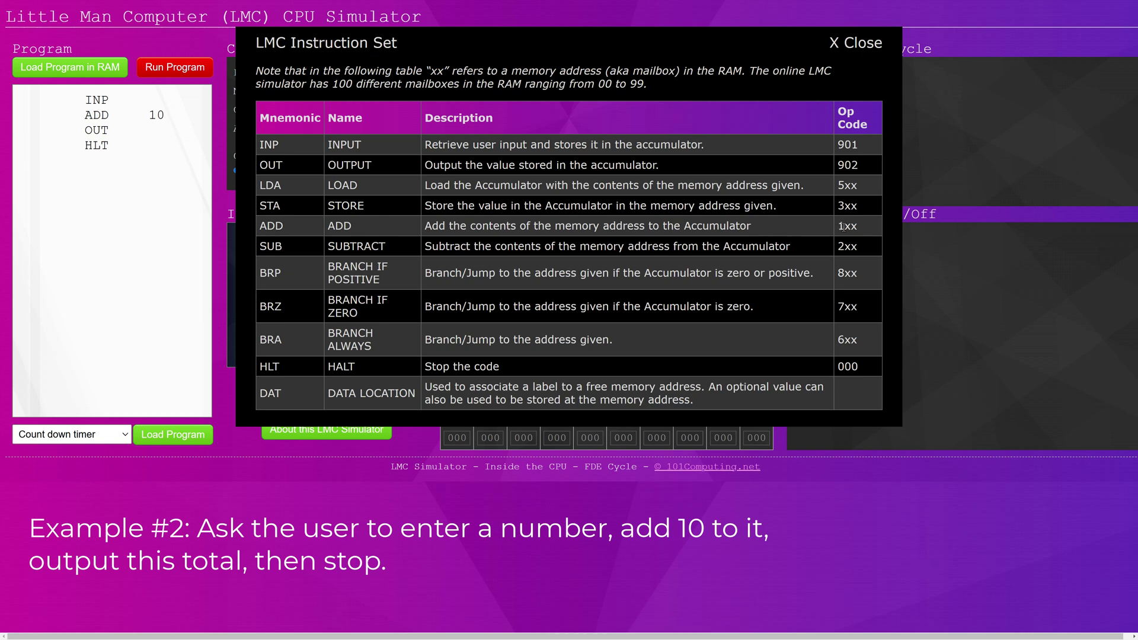
Step: Highlight the 1 in ADD's 1xx op code and close the instruction table
mouse_move(842, 225)
left_mouse_down()
mouse_move(854, 226)
mouse_move(845, 230)
left_mouse_up()
left_click(866, 42)
double_click(159, 115)
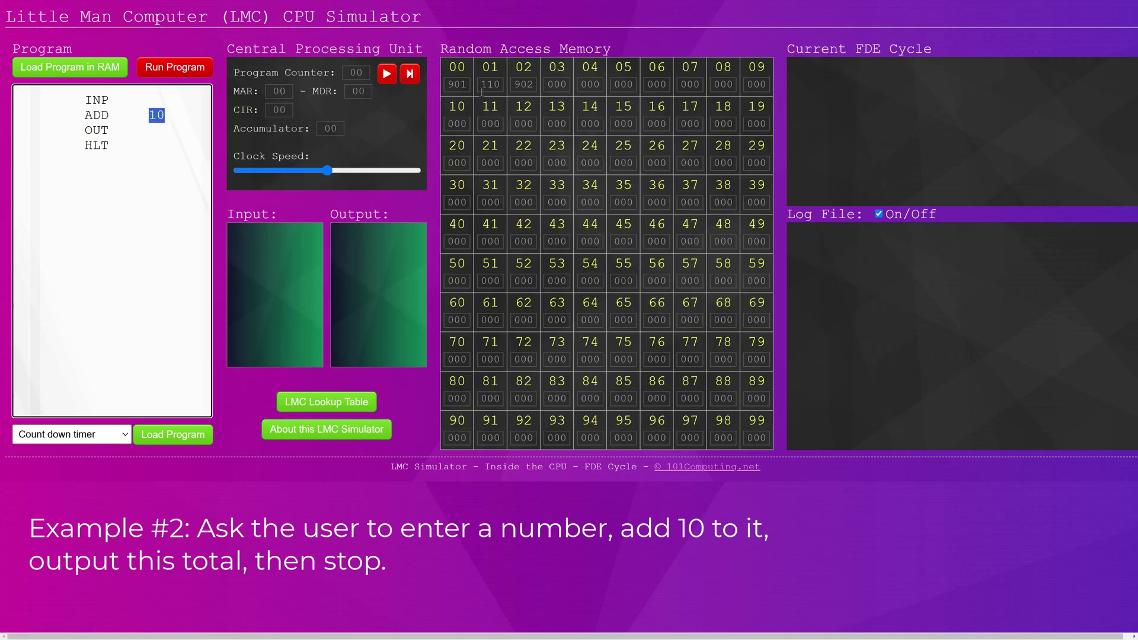
left_click_drag(487, 85, 502, 85)
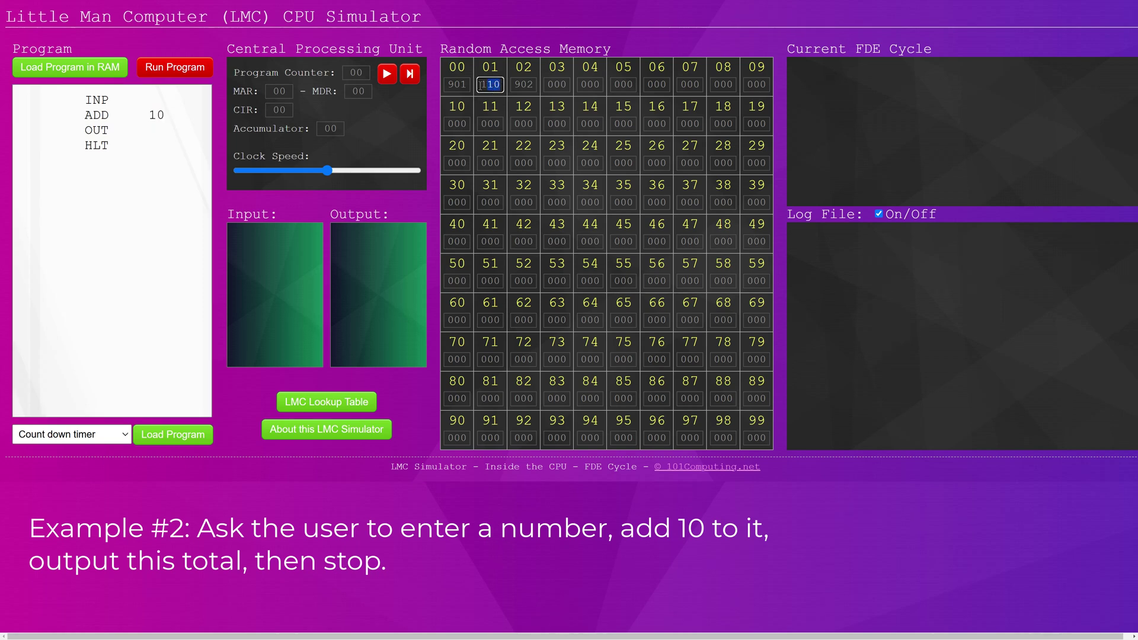
left_click_drag(150, 116, 166, 116)
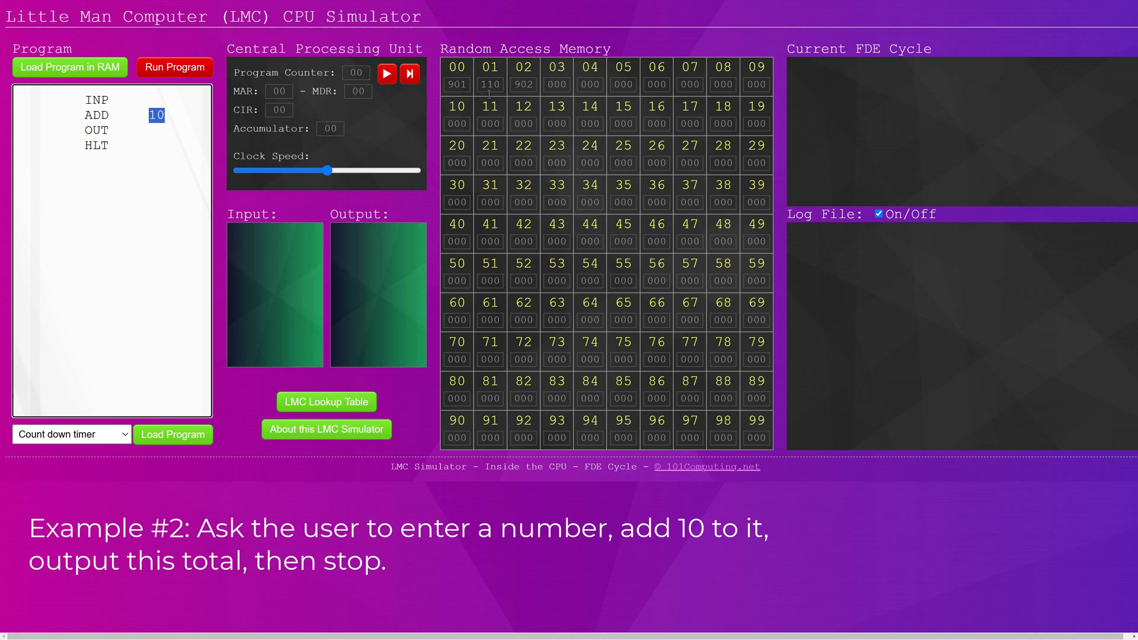
double_click(469, 108)
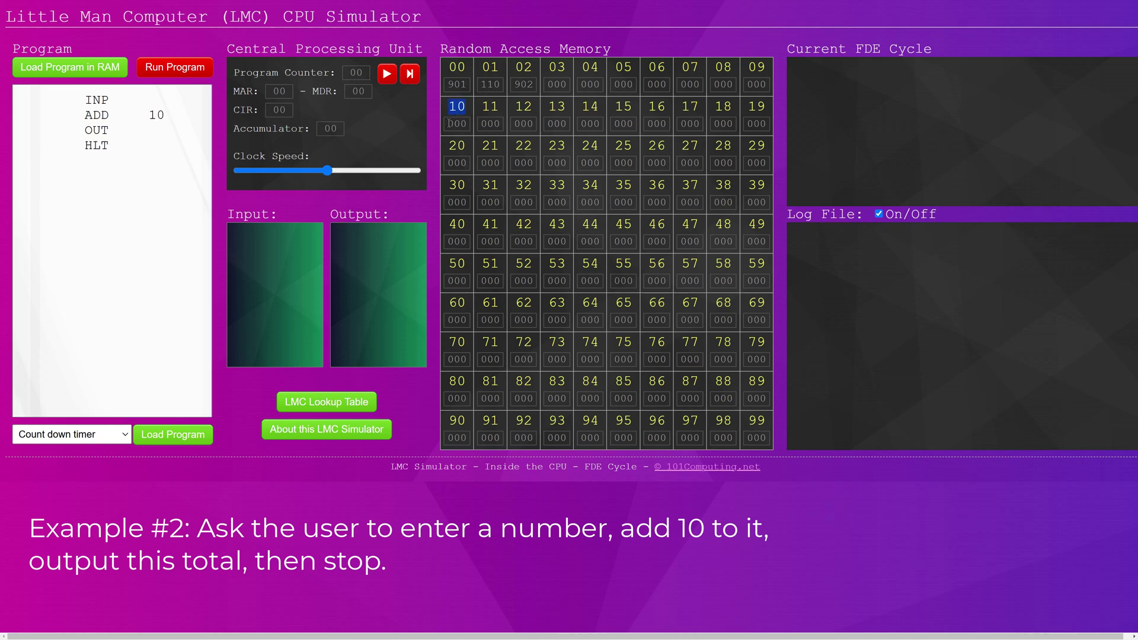
Step: Rerun the program with input 12, highlighting the ADD 10 line and memory address 10
double_click(467, 124)
left_click(183, 71)
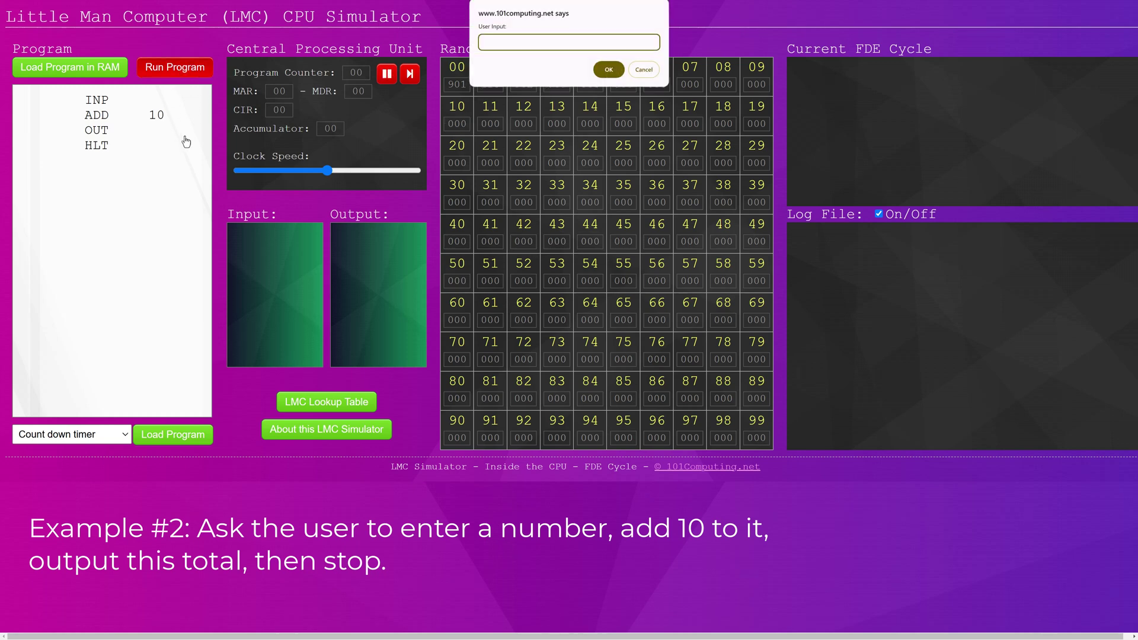
type("12")
left_click(608, 70)
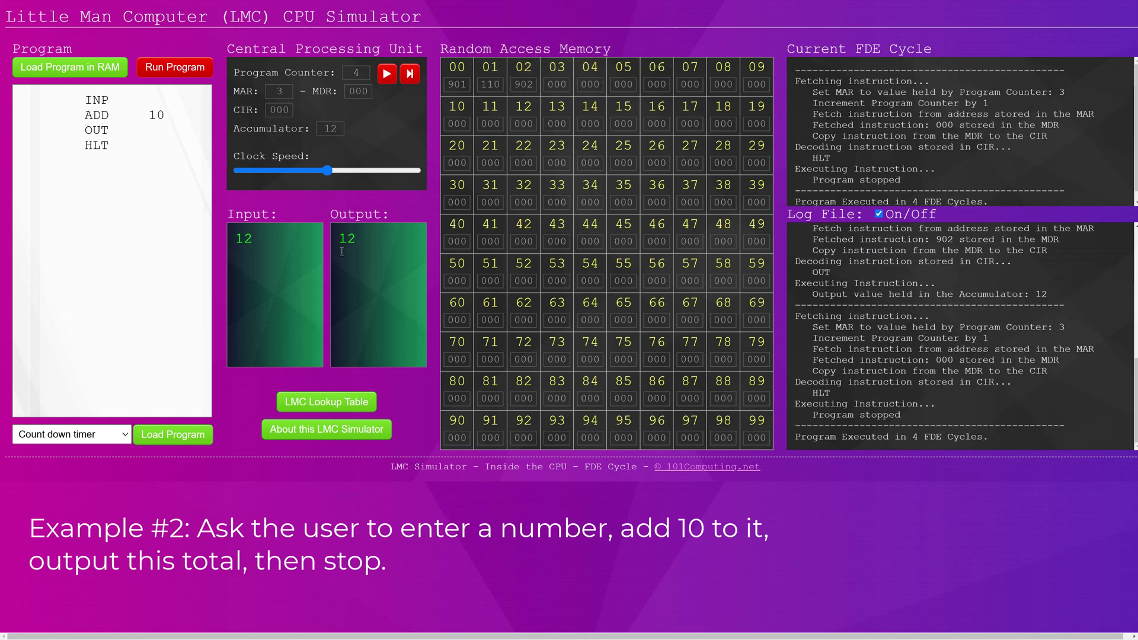
left_click_drag(85, 115, 169, 119)
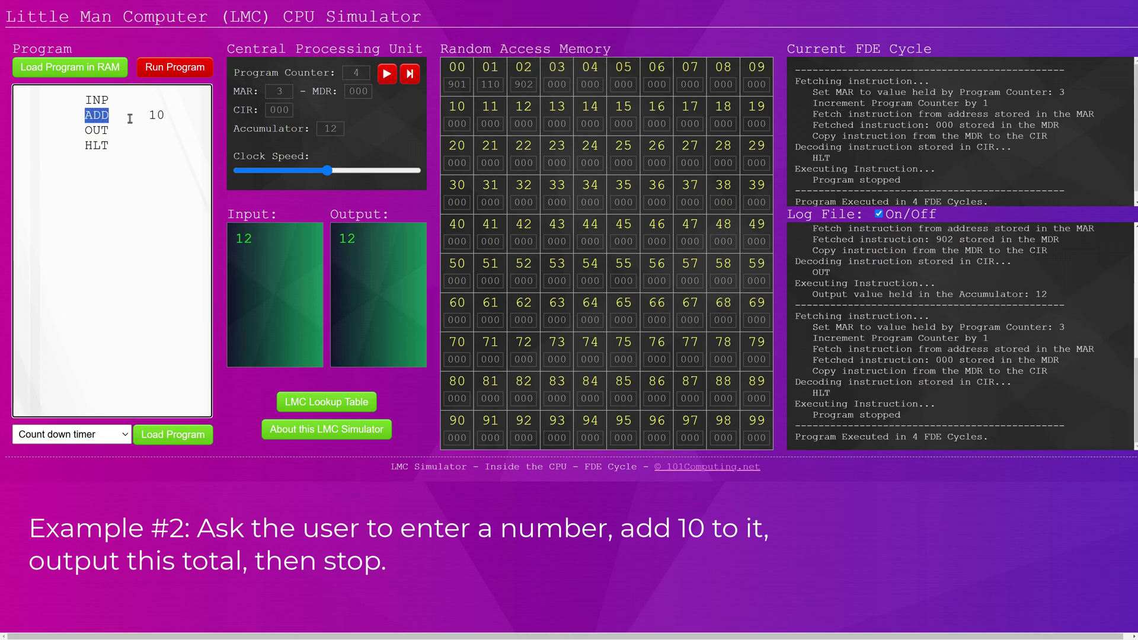
left_click(457, 124)
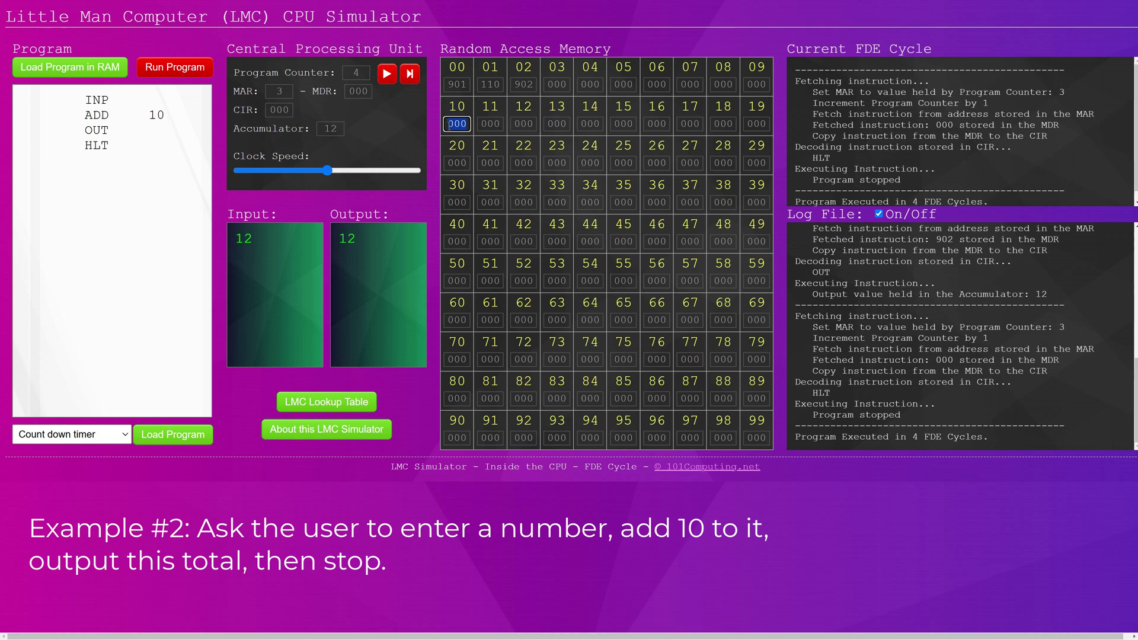
double_click(160, 118)
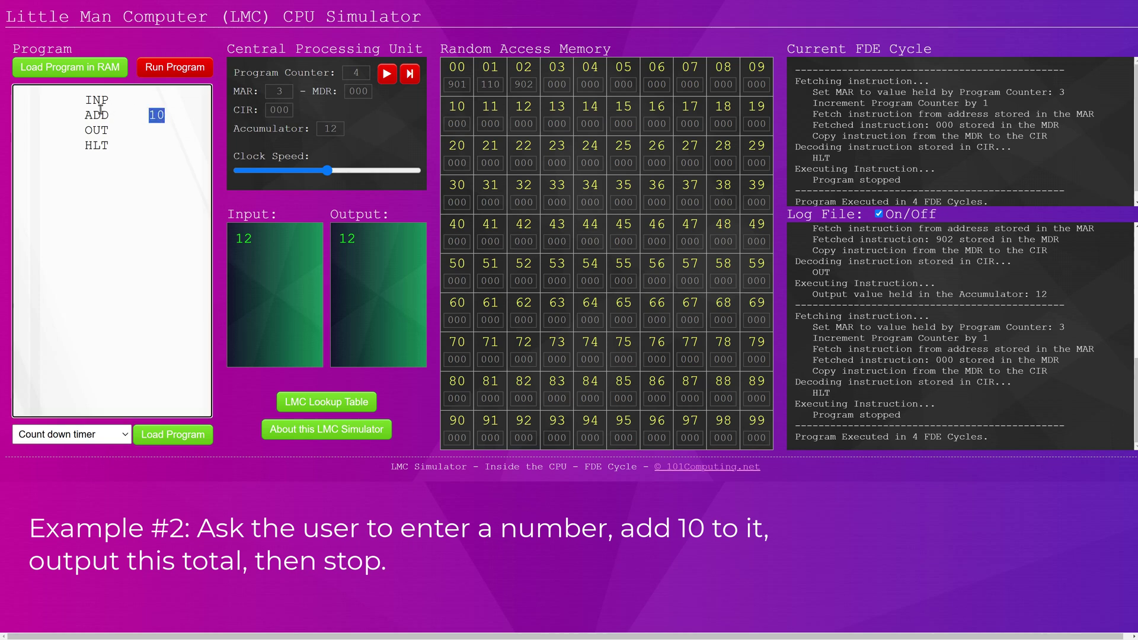
left_click_drag(79, 117, 165, 118)
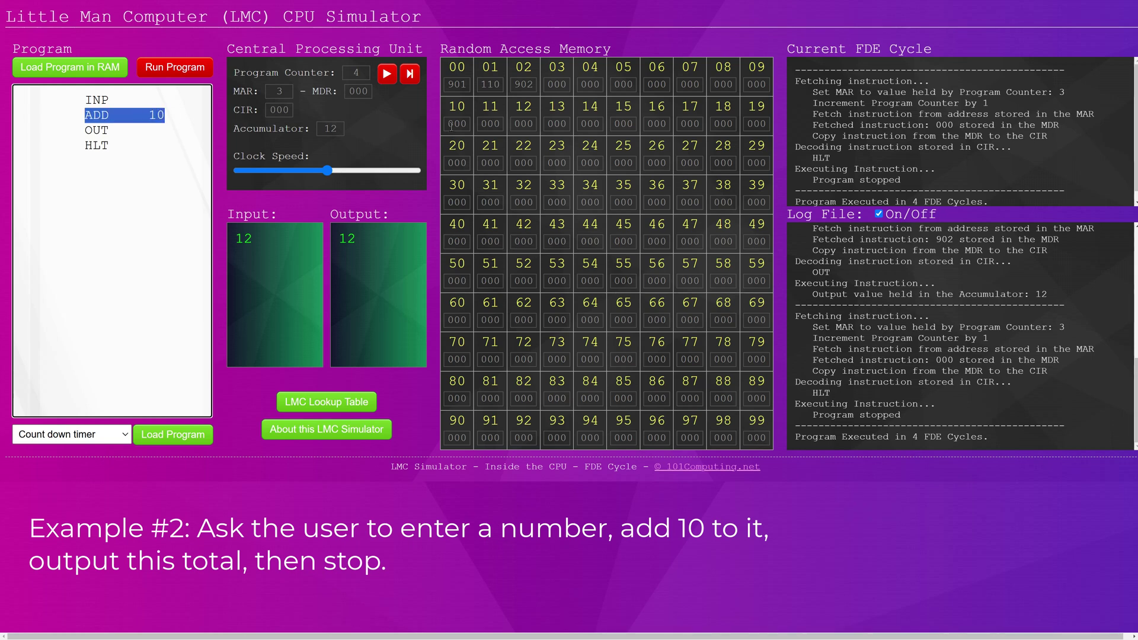
Step: Reset the simulator and enter the data line num DAT 10 below HLT
left_click(199, 159)
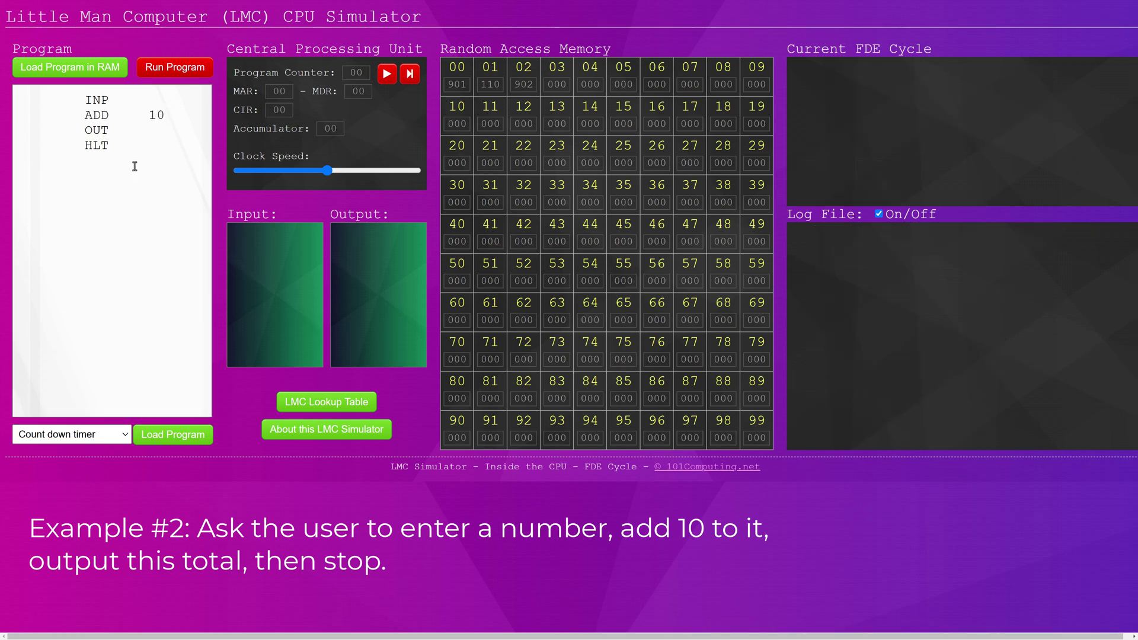
left_click(121, 148)
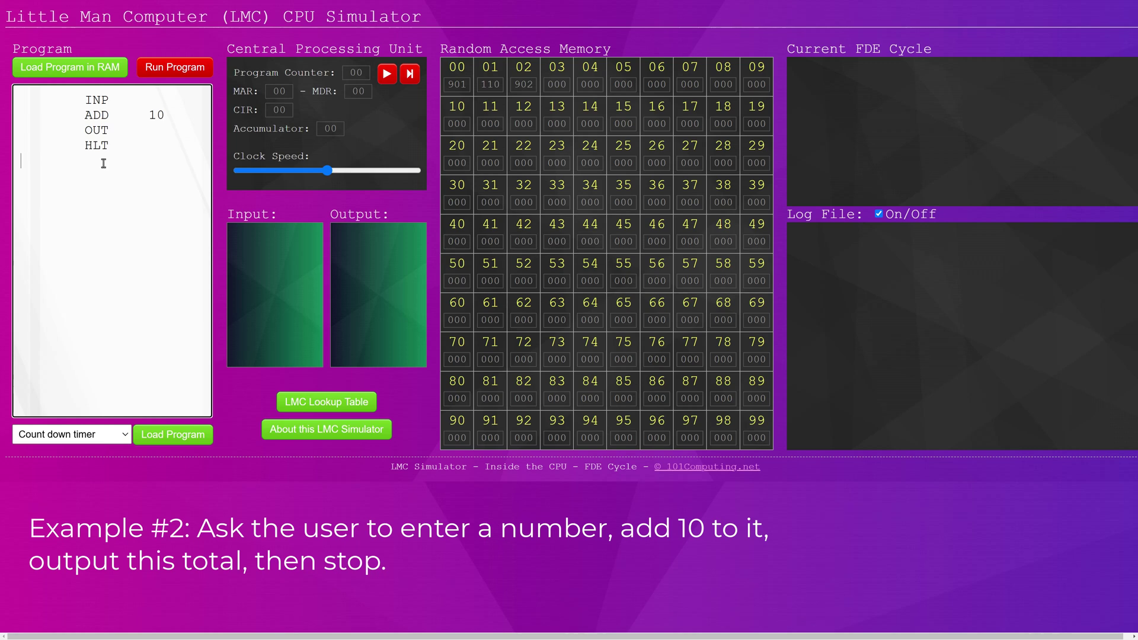
type("nu")
type("m\tDA")
type("T")
key("Tab")
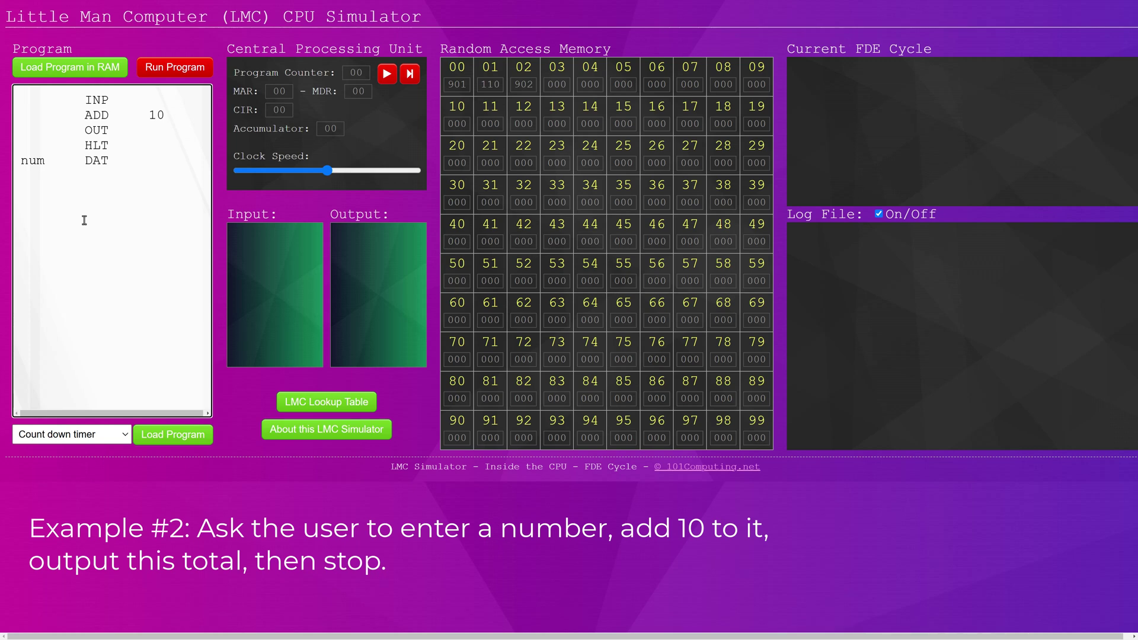
type("10")
left_click_drag(22, 160, 173, 162)
left_click(178, 160)
Step: Add a num = 10 note beneath and highlight num and 10 on the DAT line
key("Return")
key("Return")
type("num ")
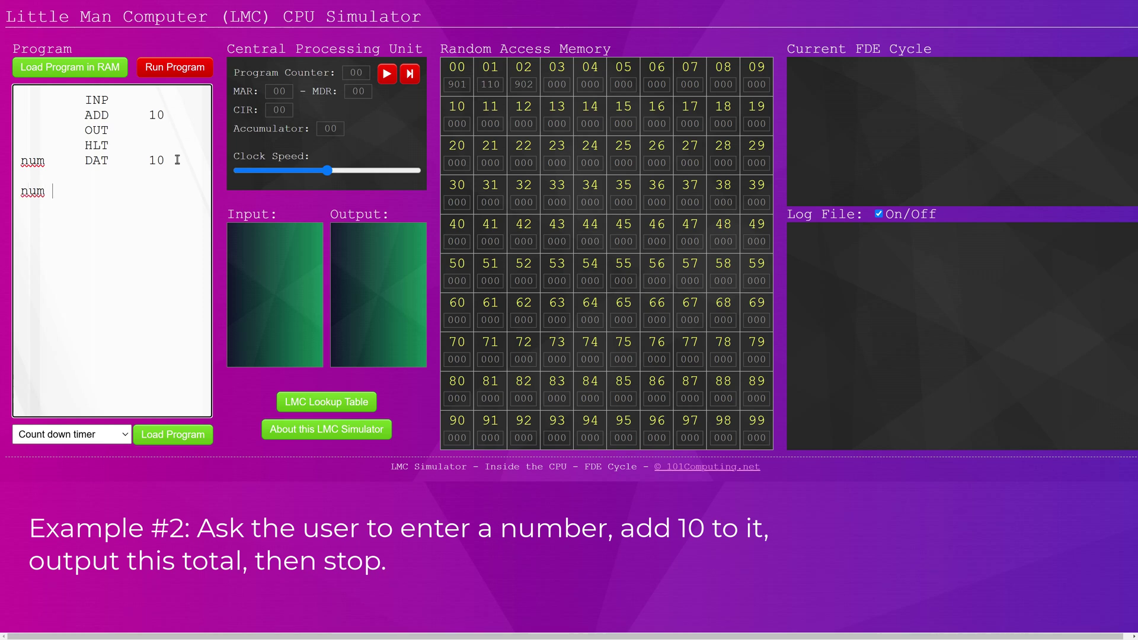
type("= 10")
left_click_drag(166, 160, 151, 161)
left_click_drag(46, 160, 18, 161)
left_click_drag(147, 161, 165, 161)
Step: Delete the num = 10 note line and change ADD's operand from 10 to num
left_click_drag(86, 191, 21, 191)
key("BackSpace")
key("BackSpace")
left_click_drag(146, 116, 165, 116)
type("num")
left_click_drag(148, 117, 172, 116)
Step: Check the num DAT 10 declaration and load the revised program into memory
left_click(150, 160)
left_click_drag(150, 160, 167, 161)
left_click_drag(81, 115, 183, 117)
left_click(174, 172)
left_click(110, 70)
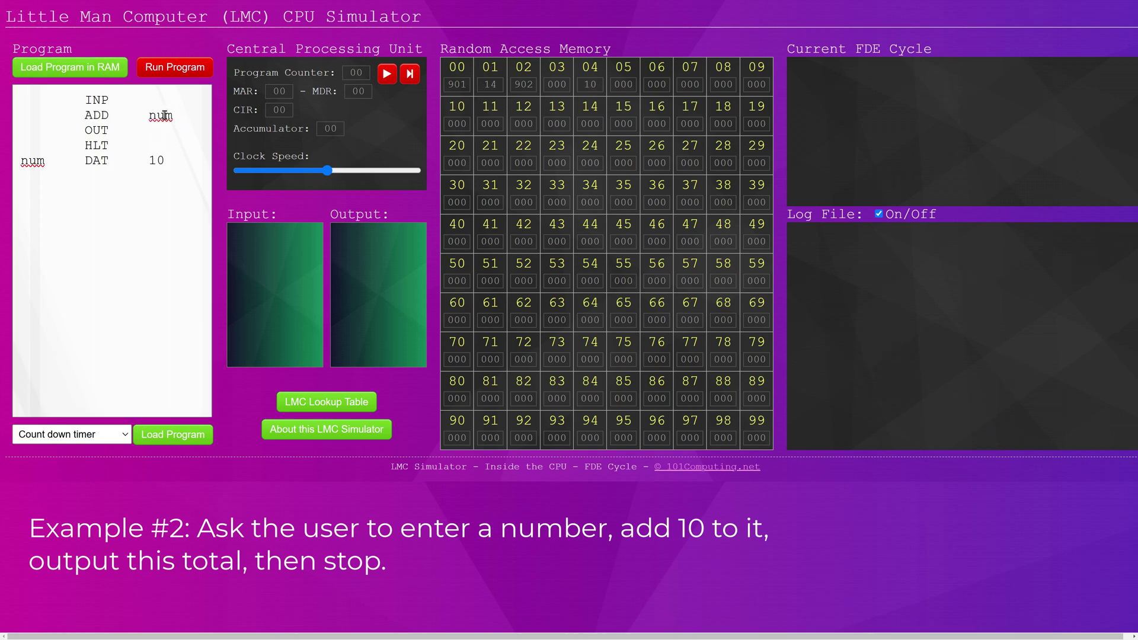
Step: Run the program with input 12, giving output 22
left_click(196, 72)
type("12")
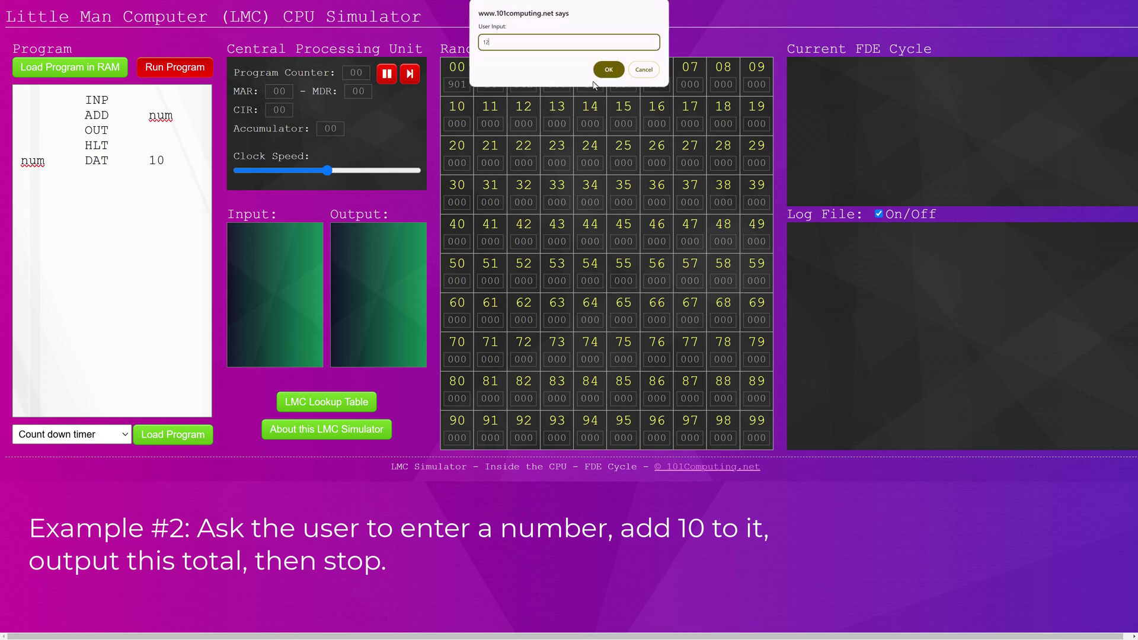
left_click(601, 74)
left_click_drag(370, 233, 342, 229)
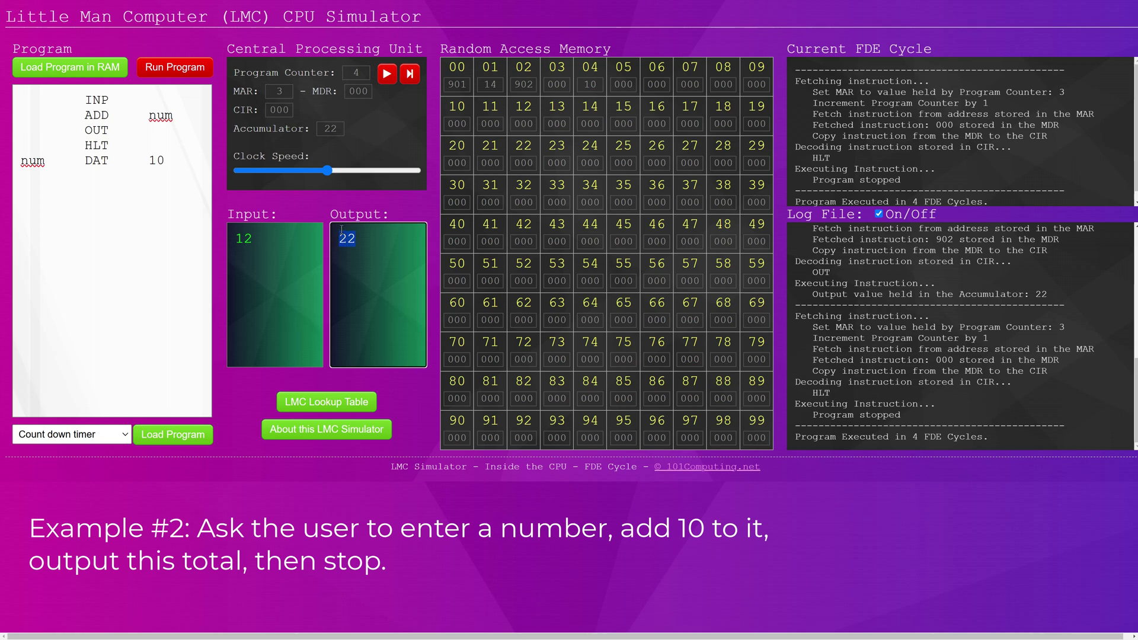
Step: Review the num label on the ADD and DAT lines, then reset the simulator
left_click(172, 189)
left_click_drag(148, 120, 173, 118)
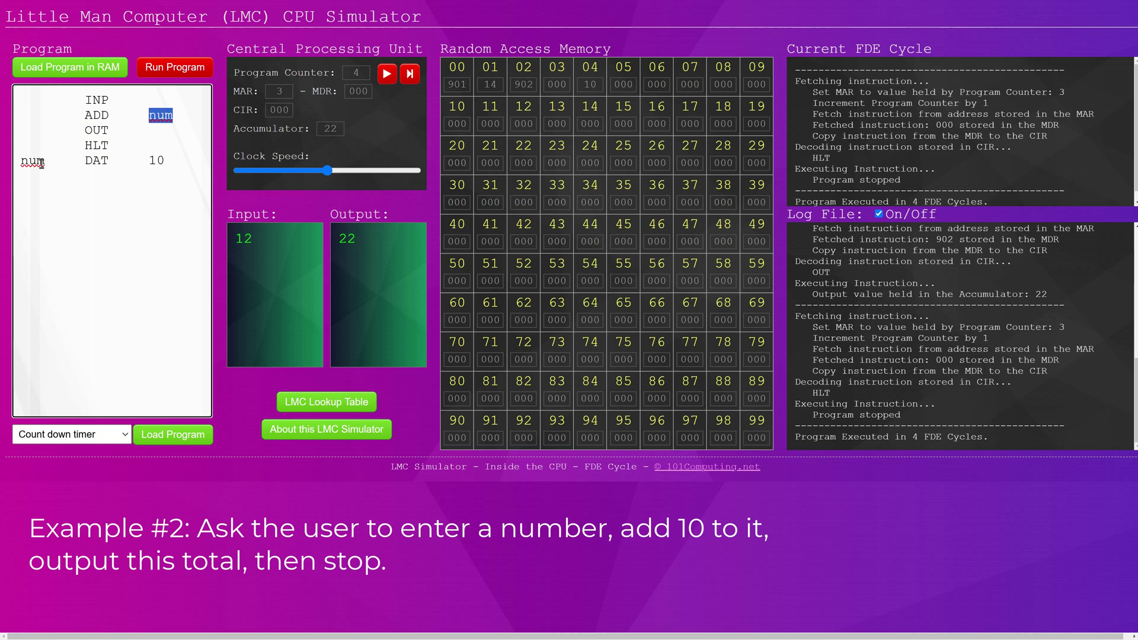
left_click_drag(27, 160, 166, 160)
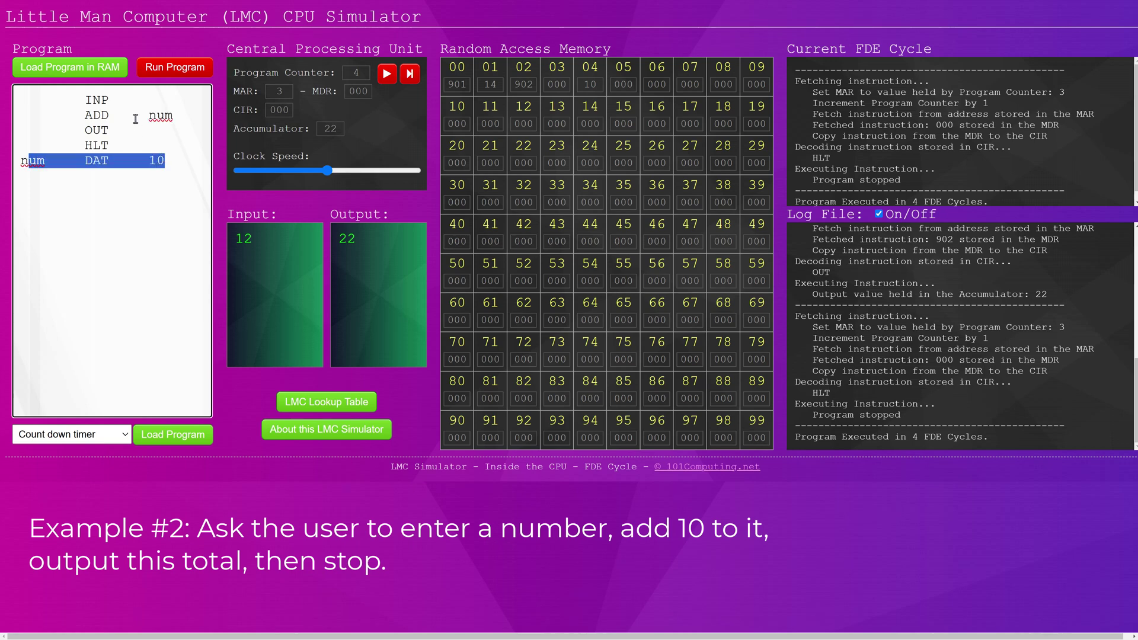
left_click_drag(148, 117, 174, 118)
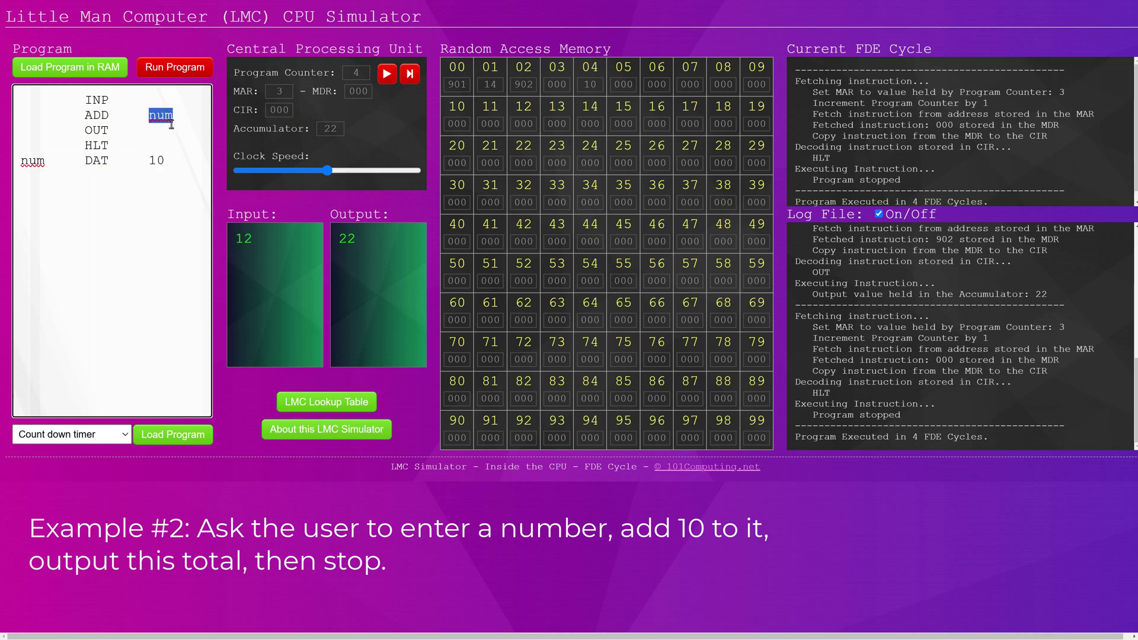
left_click(70, 67)
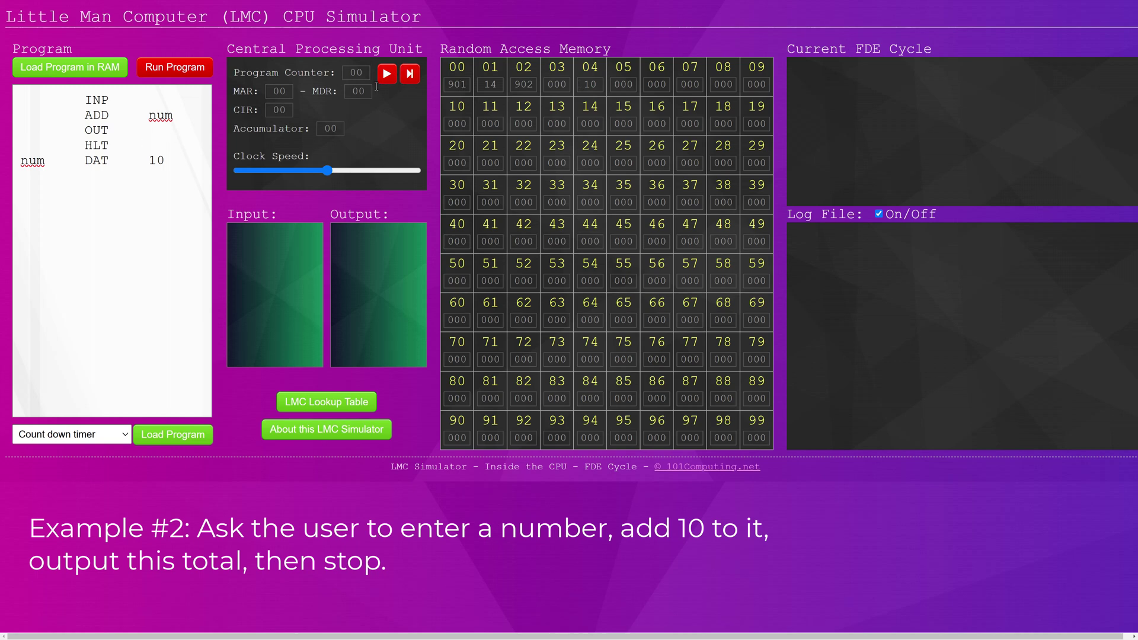
left_click_drag(86, 115, 173, 116)
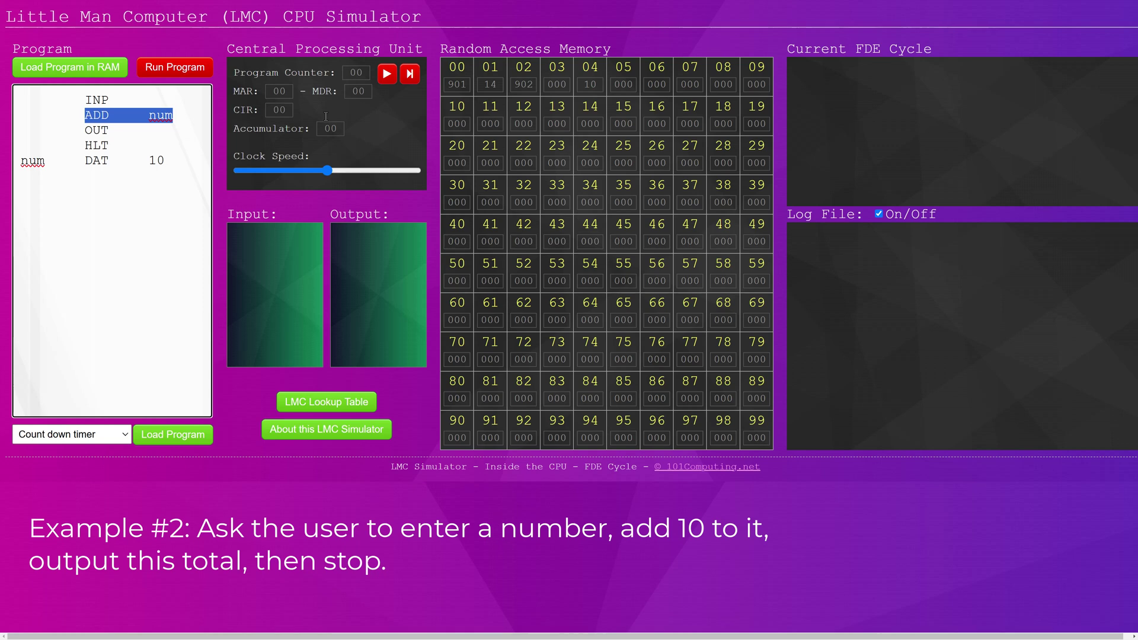
double_click(490, 84)
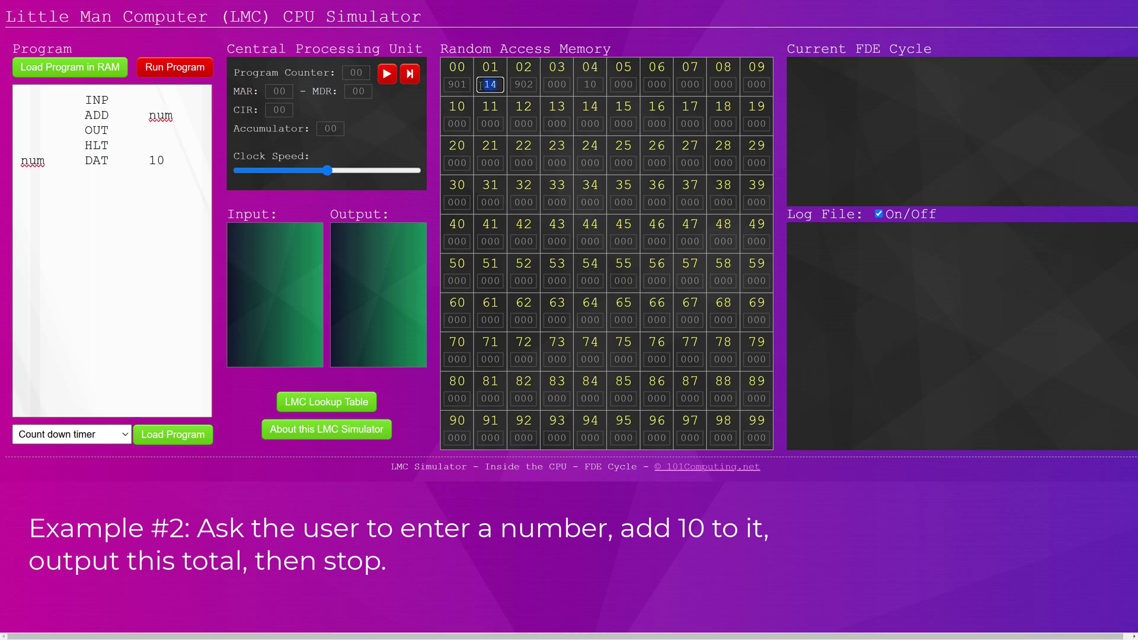
left_click_drag(481, 85, 488, 84)
double_click(498, 85)
left_click_drag(148, 117, 176, 117)
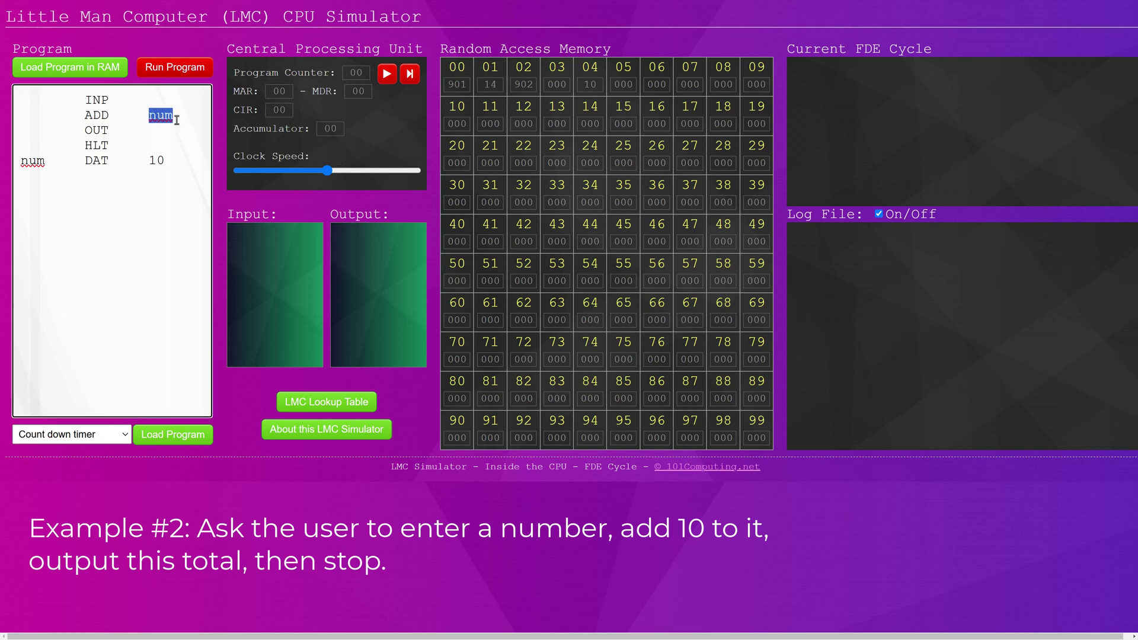
left_click_drag(45, 162, 19, 160)
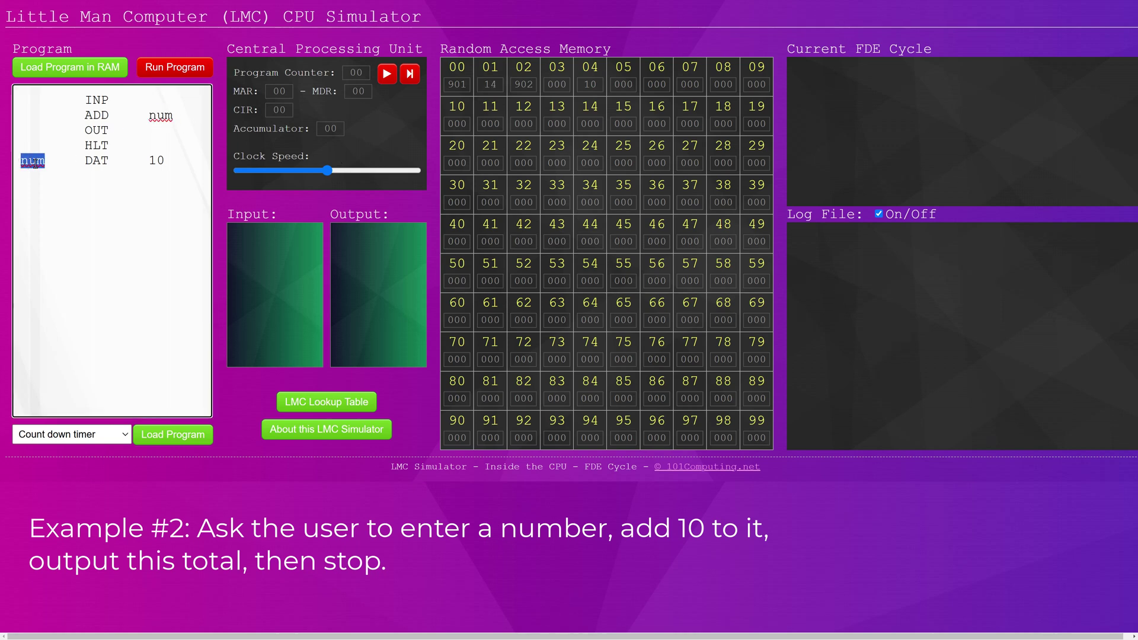
double_click(498, 86)
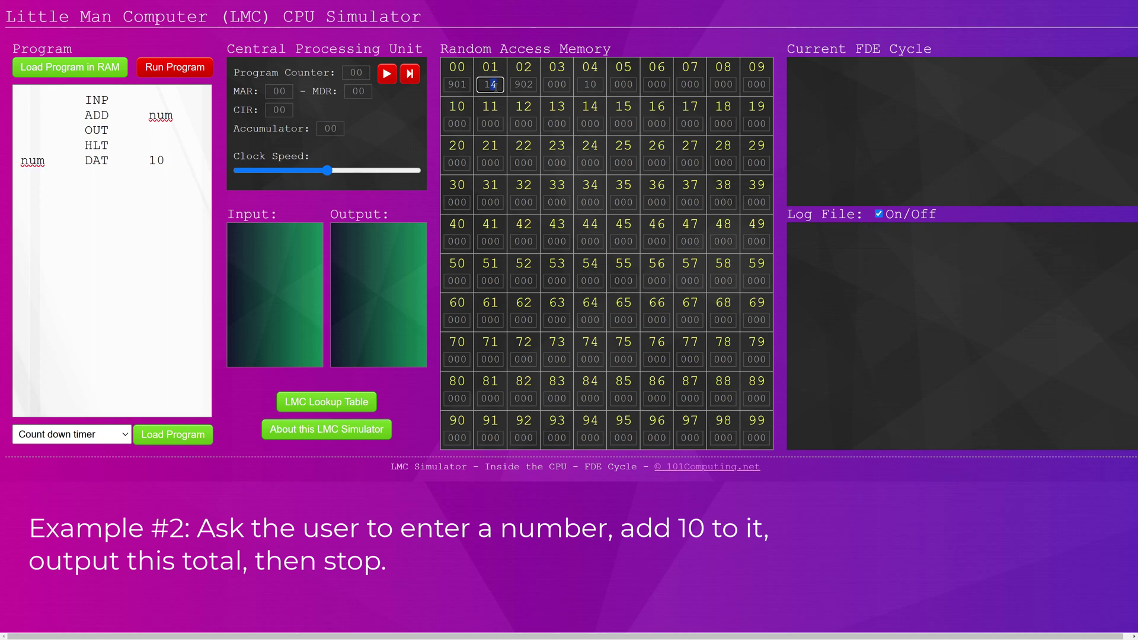
left_click_drag(582, 68, 598, 69)
double_click(589, 84)
Step: Change the stored value to DAT 15 and load it, placing 15 at address 04
double_click(152, 161)
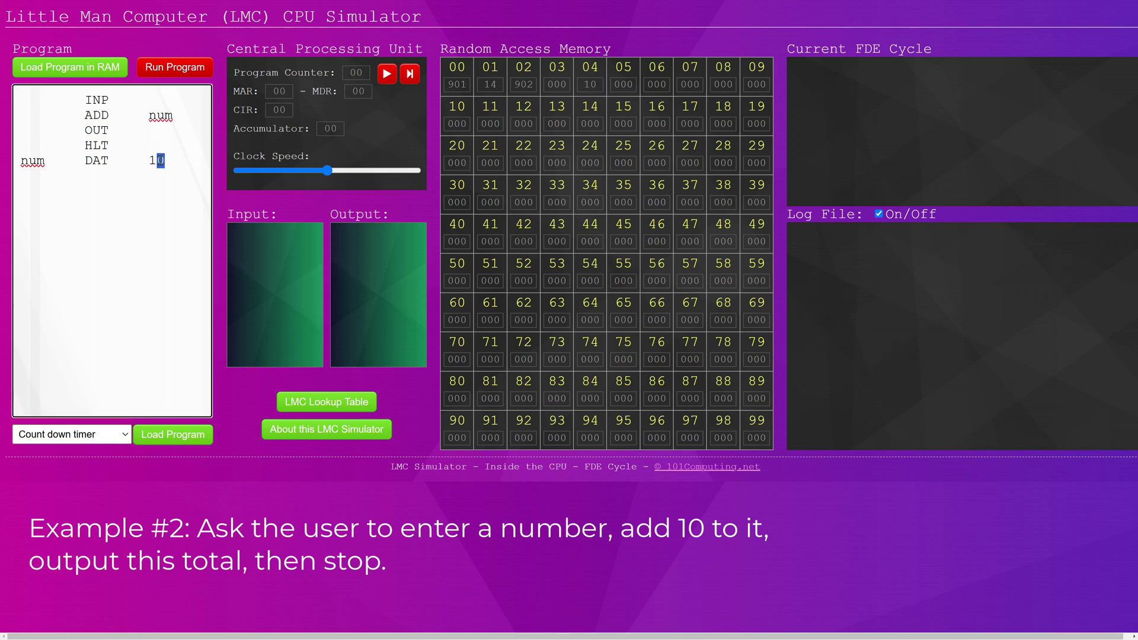
type("5")
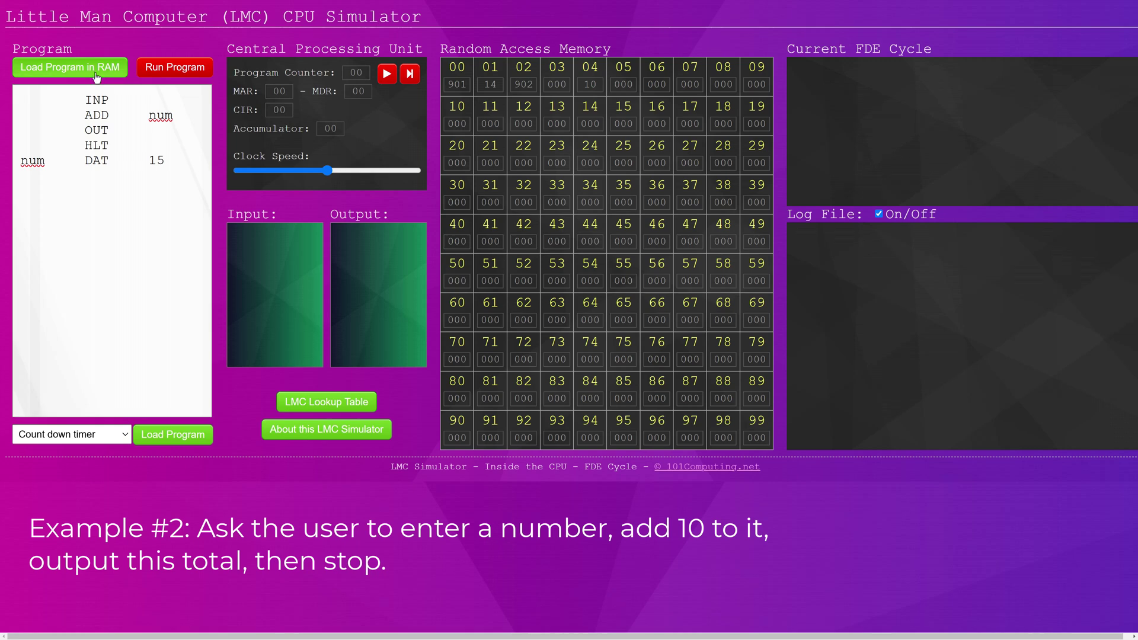
left_click(70, 68)
double_click(591, 84)
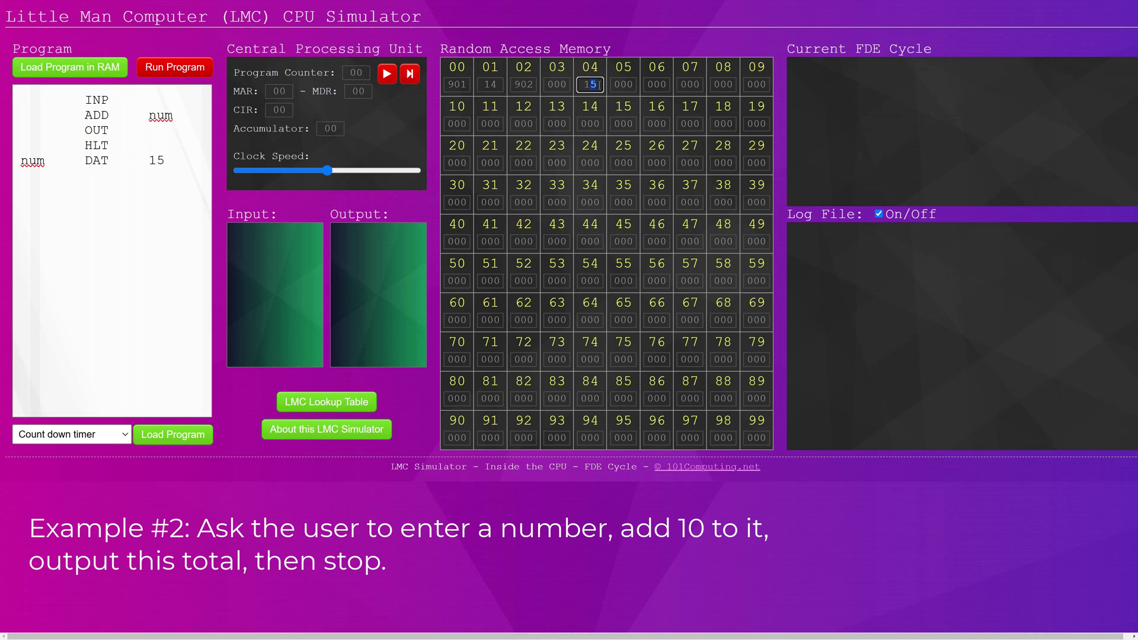
Step: Add a second OUT line after OUT and reload the program into memory
left_click(140, 130)
key("Return")
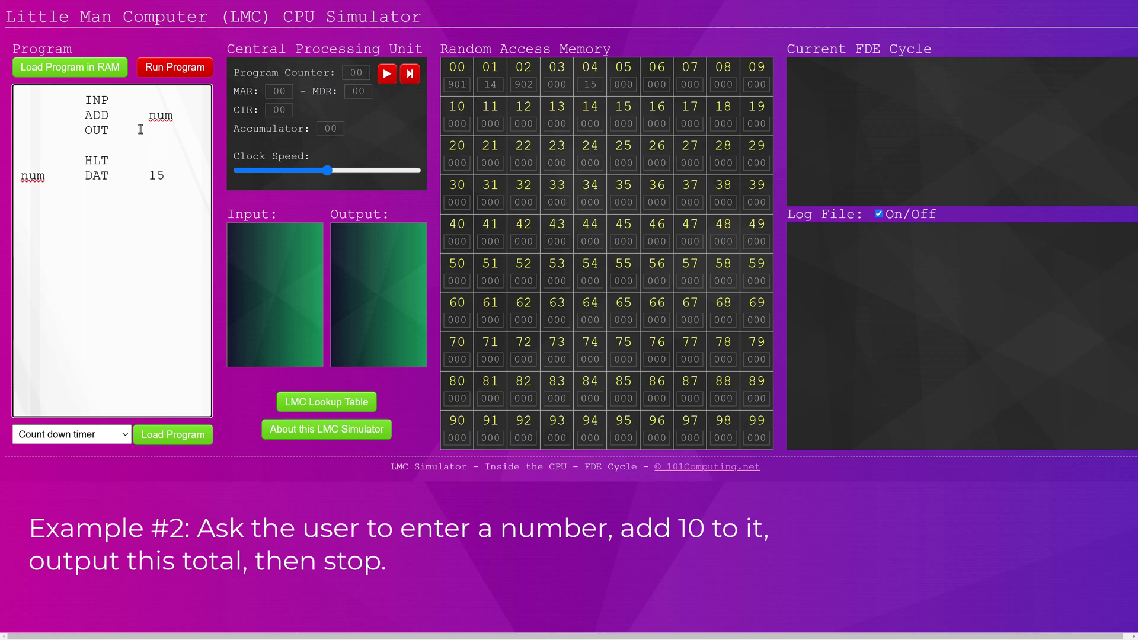
type("OUT")
left_click(87, 72)
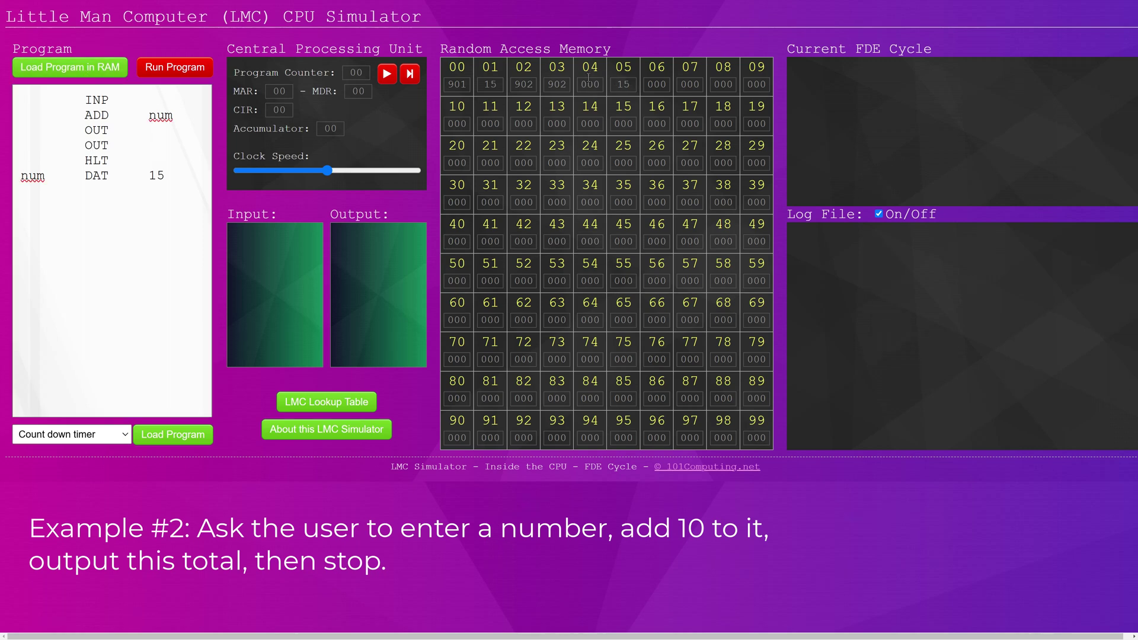
double_click(618, 66)
Step: Remove the extra OUT line and select the program text for replacement
left_click_drag(178, 176, 21, 176)
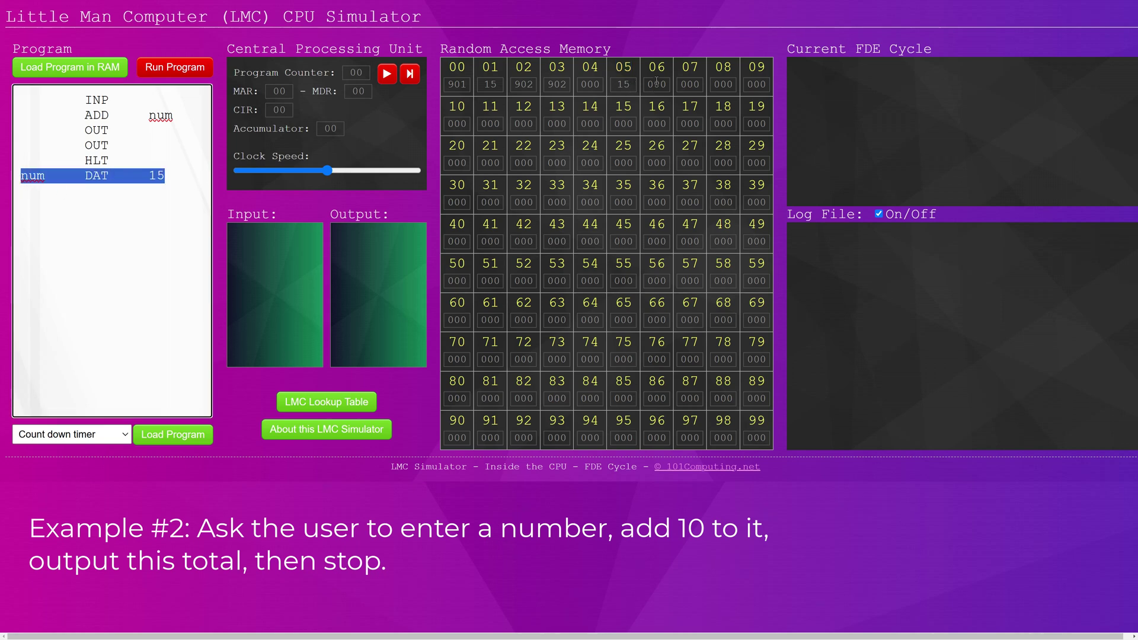
left_click_drag(189, 173, 21, 176)
triple_click(31, 145)
key("BackSpace")
Step: Clear the old program and enter INP as the first line
key("ctrl+a")
key("BackSpace")
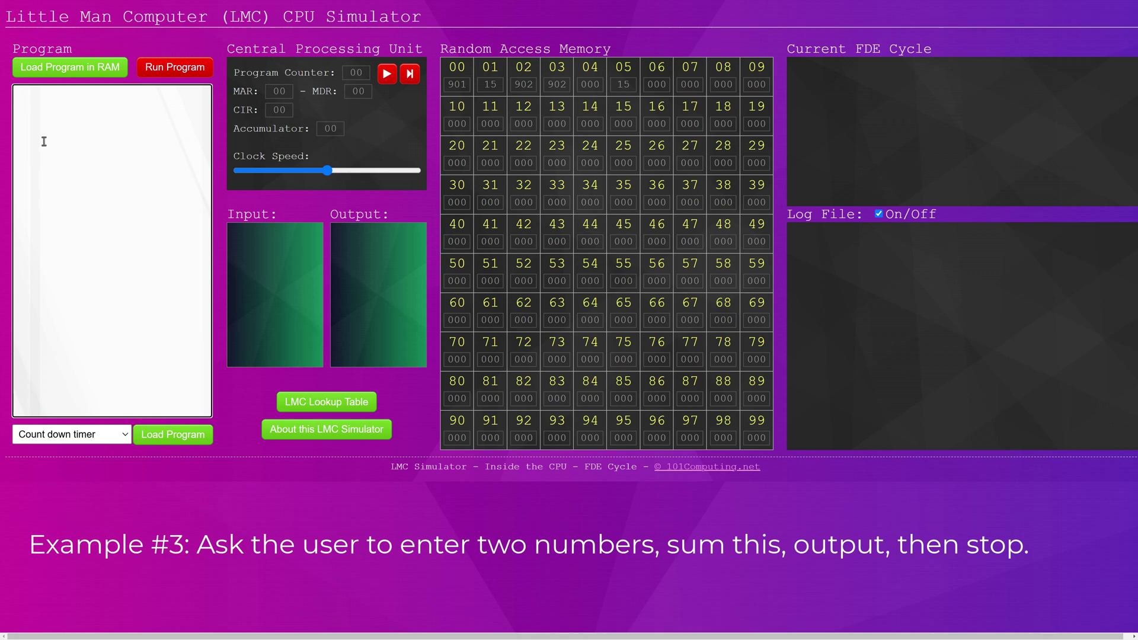
type("IN")
type("P")
key("Return")
type("IN")
Step: Write STA 9 and HLT below INP, then load the new program
double_click(322, 128)
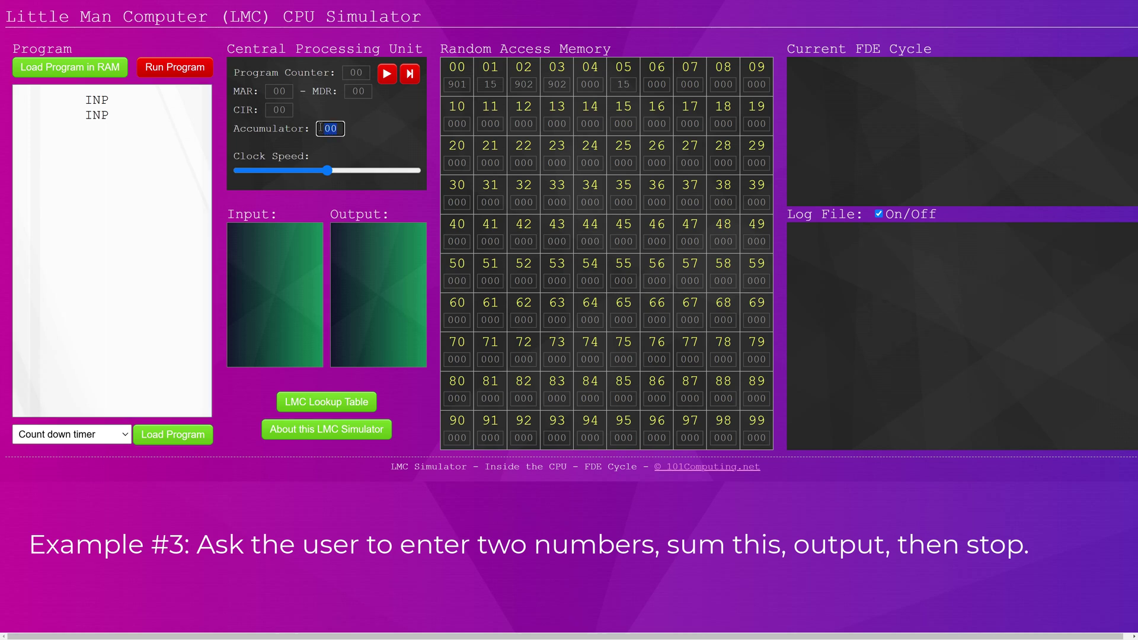
double_click(99, 114)
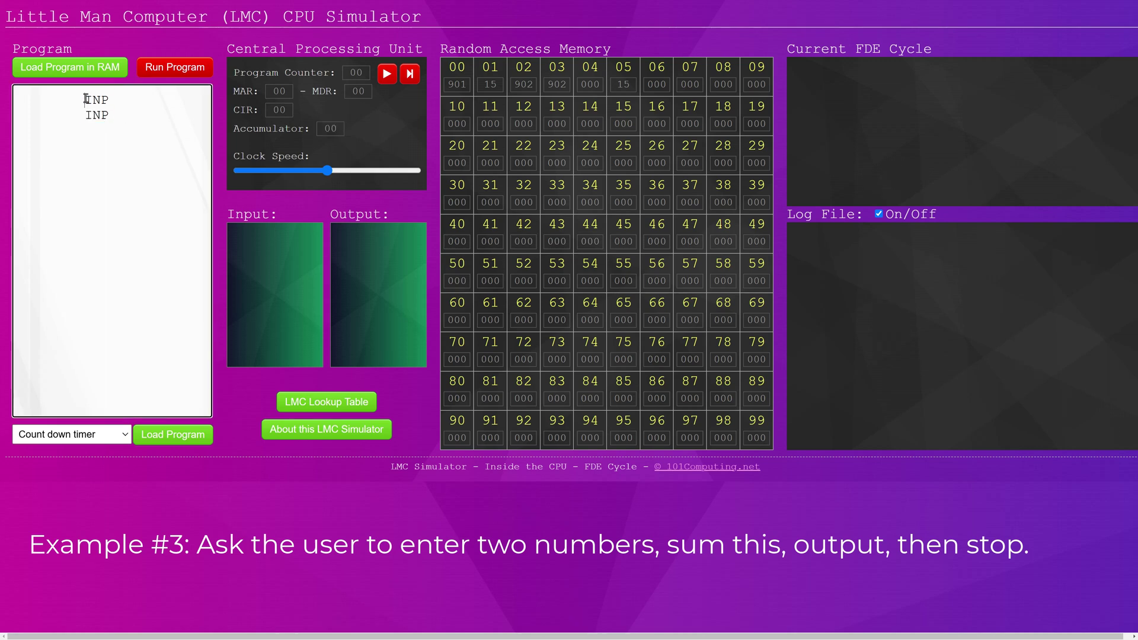
mouse_move(86, 99)
left_mouse_down()
mouse_move(111, 99)
mouse_move(86, 115)
left_mouse_up()
type("STA")
key("Tab")
type("9 \t")
type("HLT")
left_click(89, 67)
Step: Run INP, STA 9, HLT with input 44, storing 44 at address 09
left_click(174, 67)
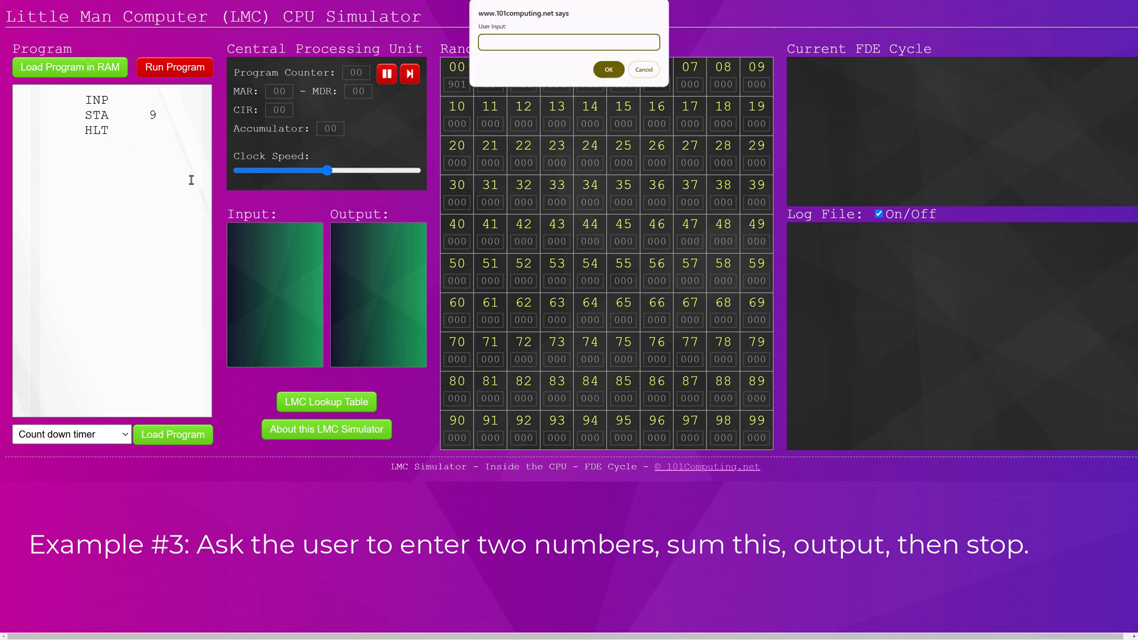
type("44")
left_click(609, 70)
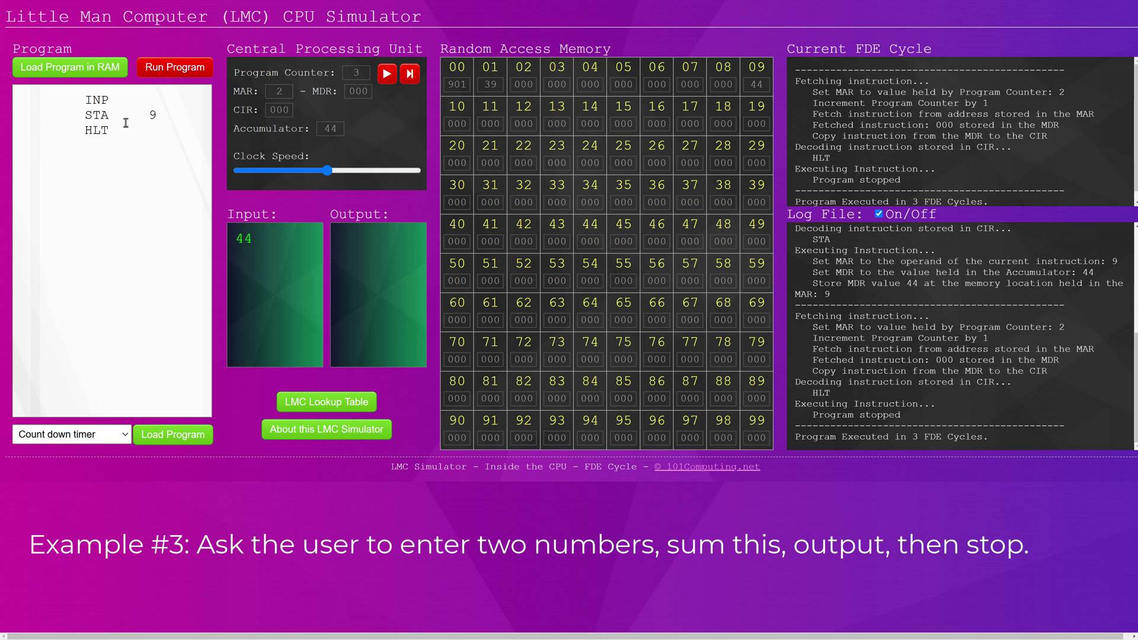
double_click(757, 85)
Step: Add a num1 DAT ???? declaration line below HLT
double_click(152, 115)
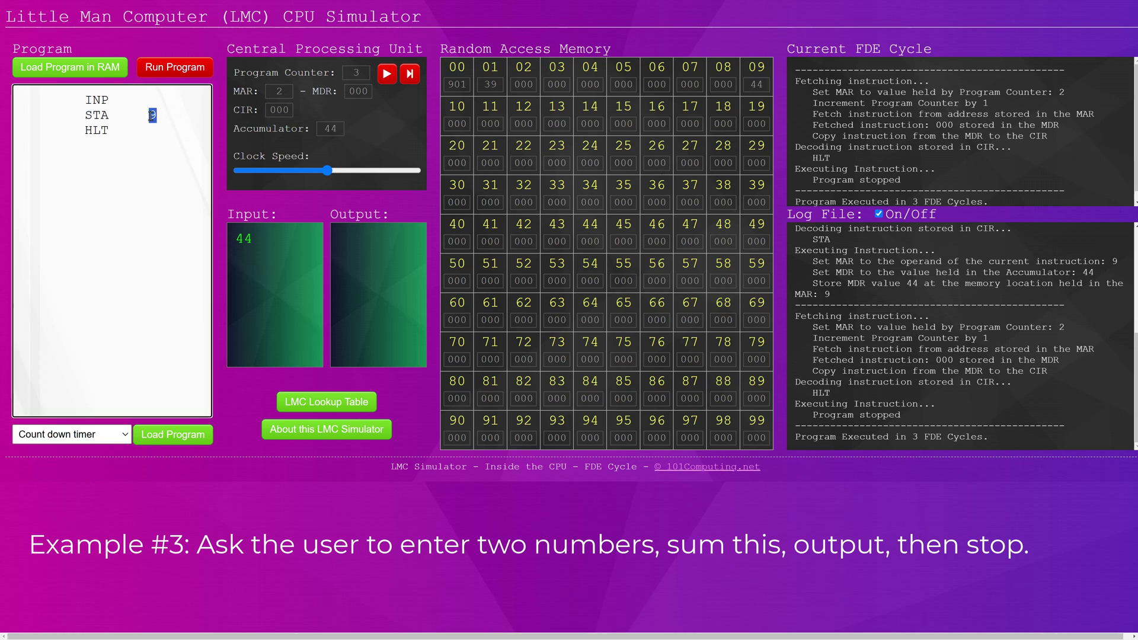
left_click(129, 132)
key("Return")
type("num1\t")
type("DAT\t")
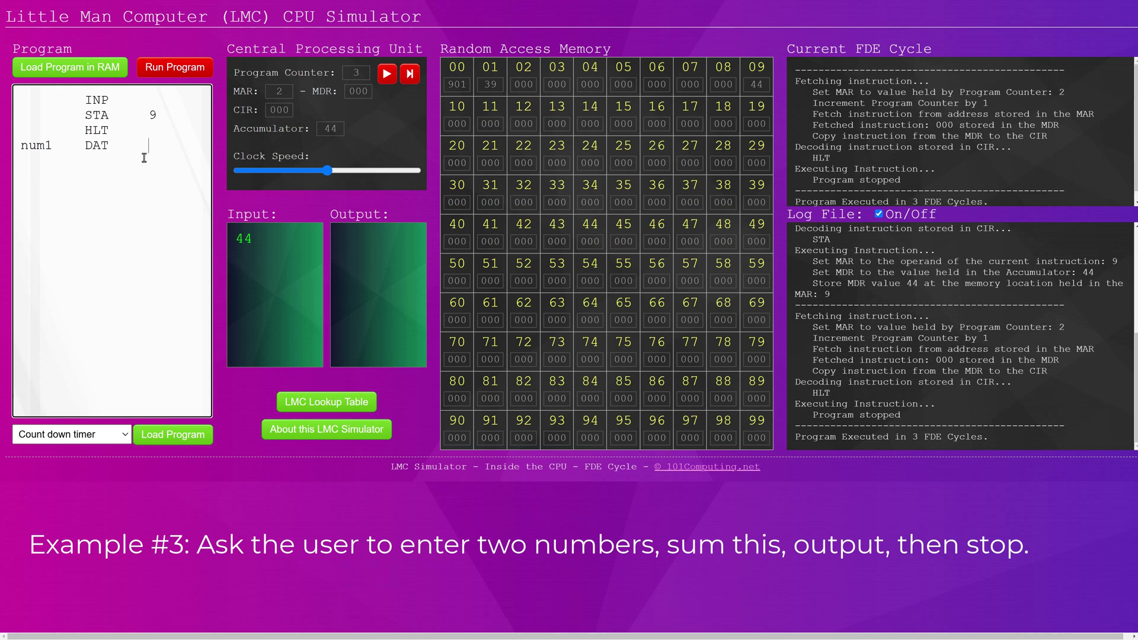
type("????")
mouse_move(83, 114)
left_mouse_down()
mouse_move(163, 115)
mouse_move(182, 145)
left_mouse_up()
left_click(179, 146)
key("Return")
key("Return")
key("Return")
type("n")
type("um1 = ????")
Step: Delete the num1 = ???? note and placeholder, and change STA 9 to STA num1
left_click_drag(110, 190, 21, 190)
key("BackSpace")
key("BackSpace")
left_click_drag(150, 145, 182, 145)
key("BackSpace")
double_click(153, 115)
type("num1")
left_click(146, 196)
double_click(164, 114)
left_click_drag(21, 146, 113, 144)
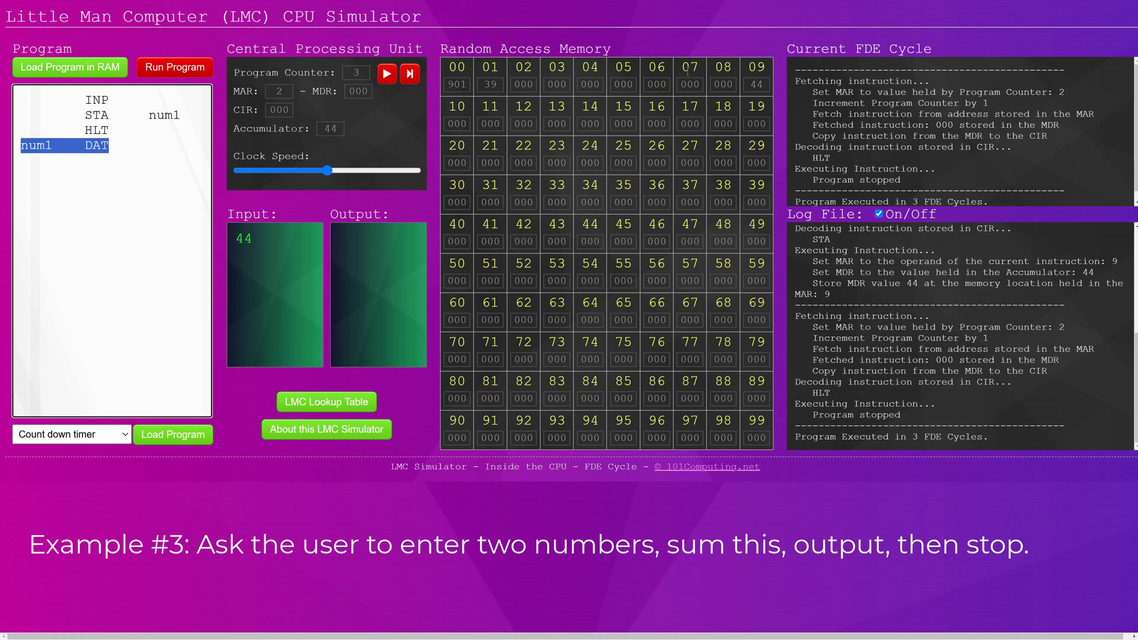
left_click(123, 148)
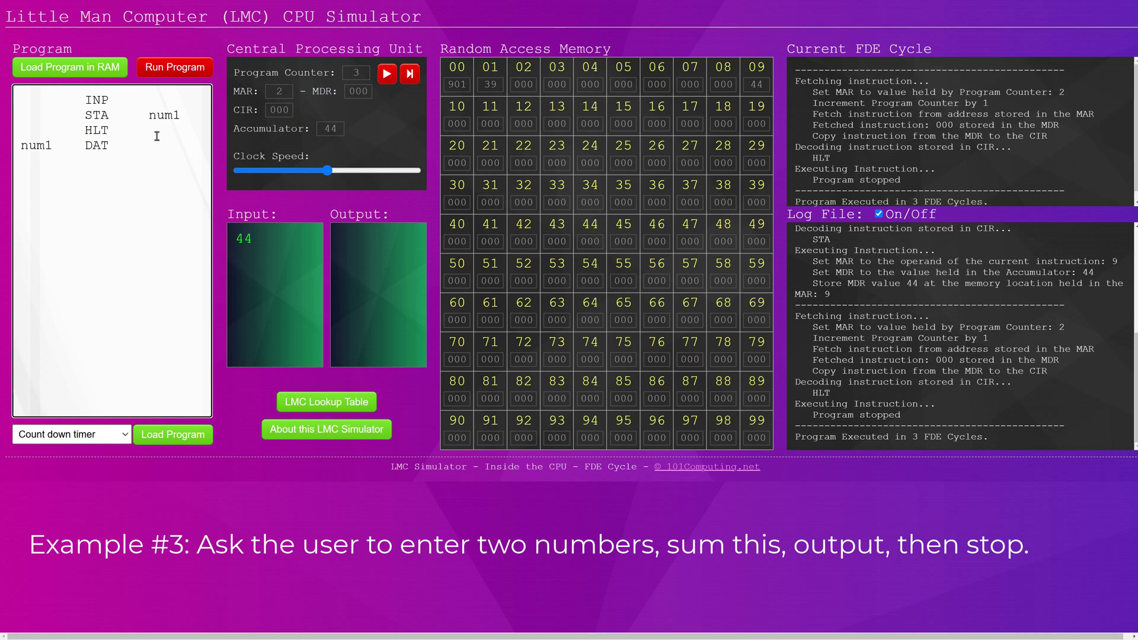
Step: Load and run the num1 version with input 44, storing 44 at address 03
left_click(92, 72)
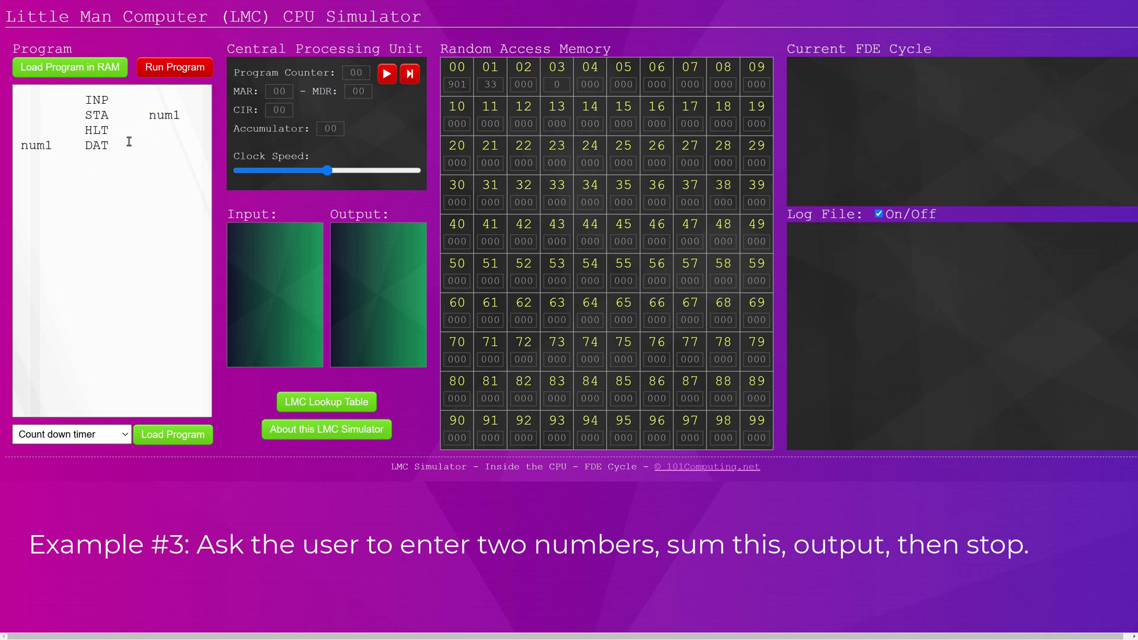
left_click(180, 70)
type("44")
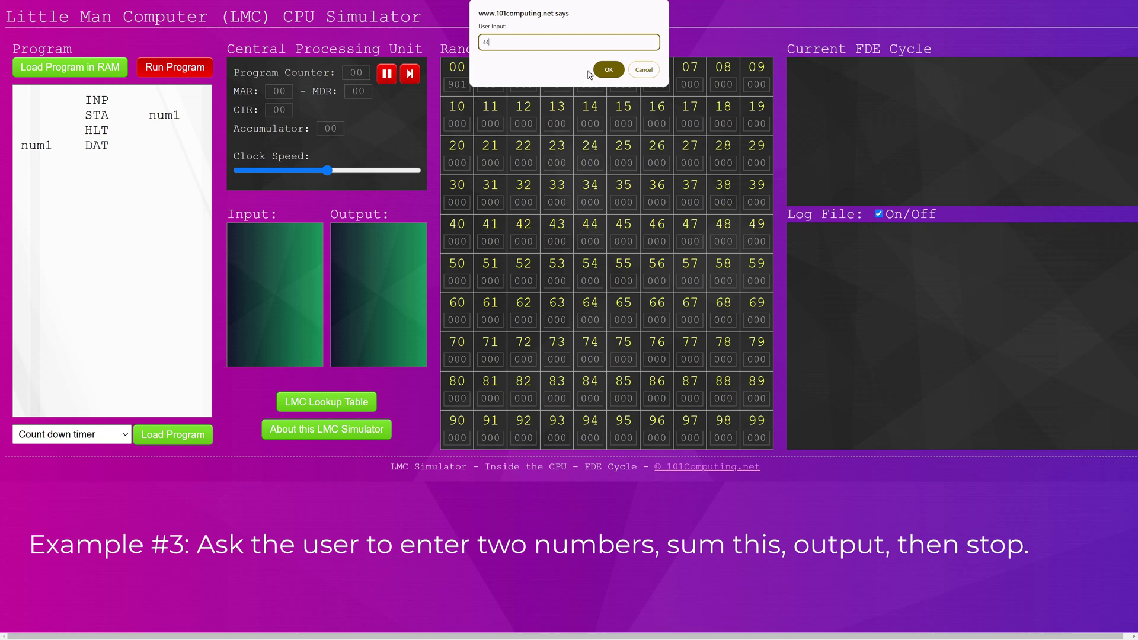
left_click(599, 71)
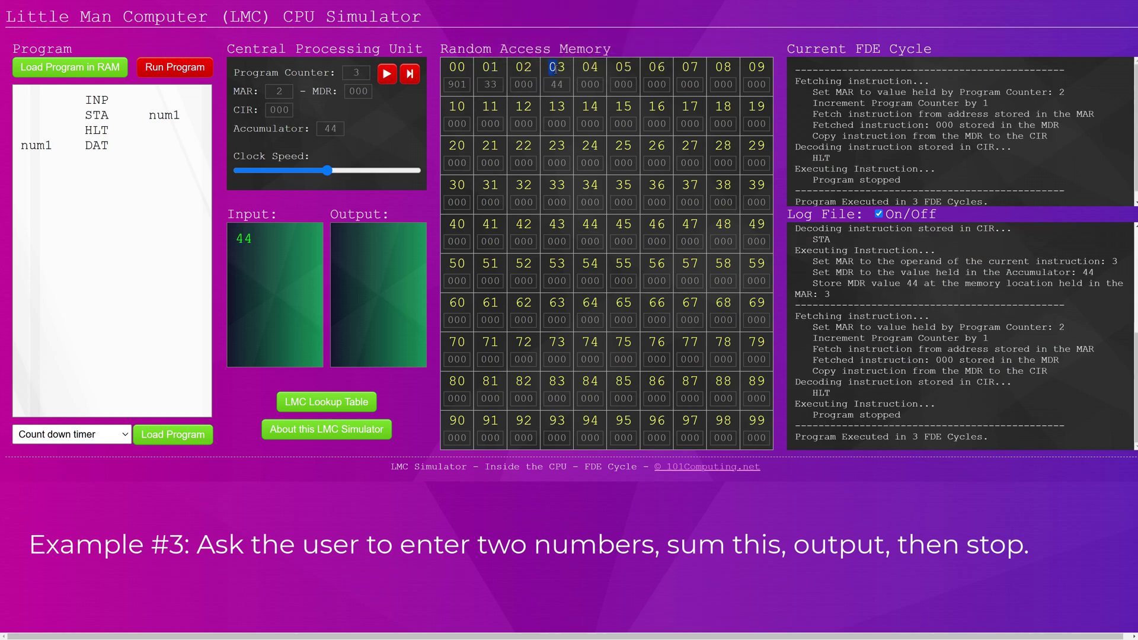
double_click(559, 86)
left_click(203, 114)
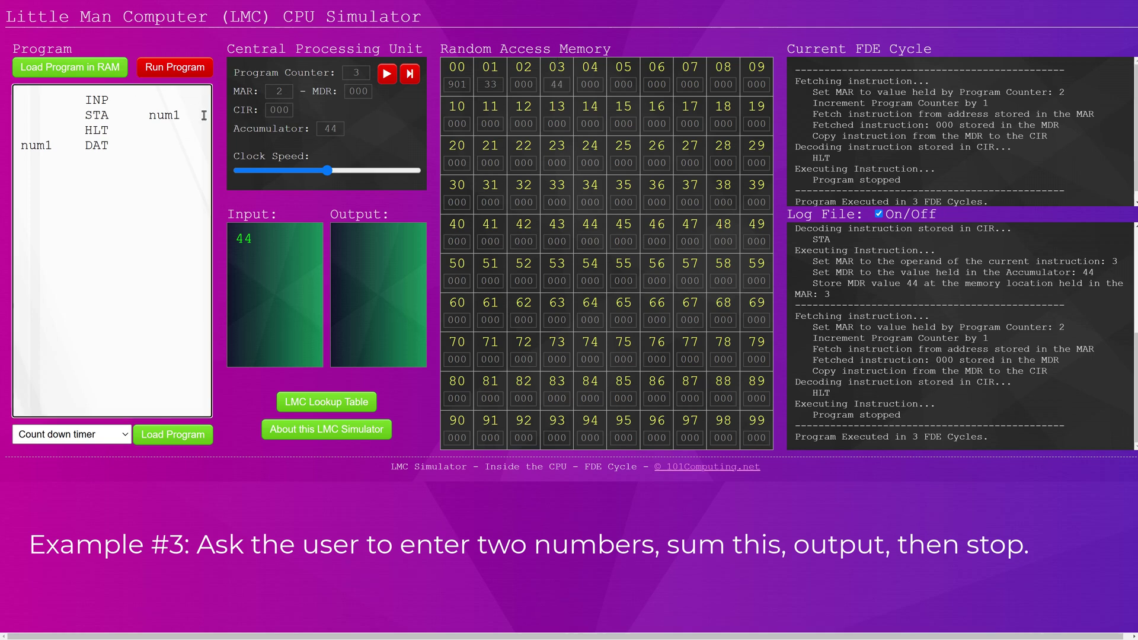
Step: Add a second INP after STA num1 and a new line below num1 DAT
key("Return")
type("INP")
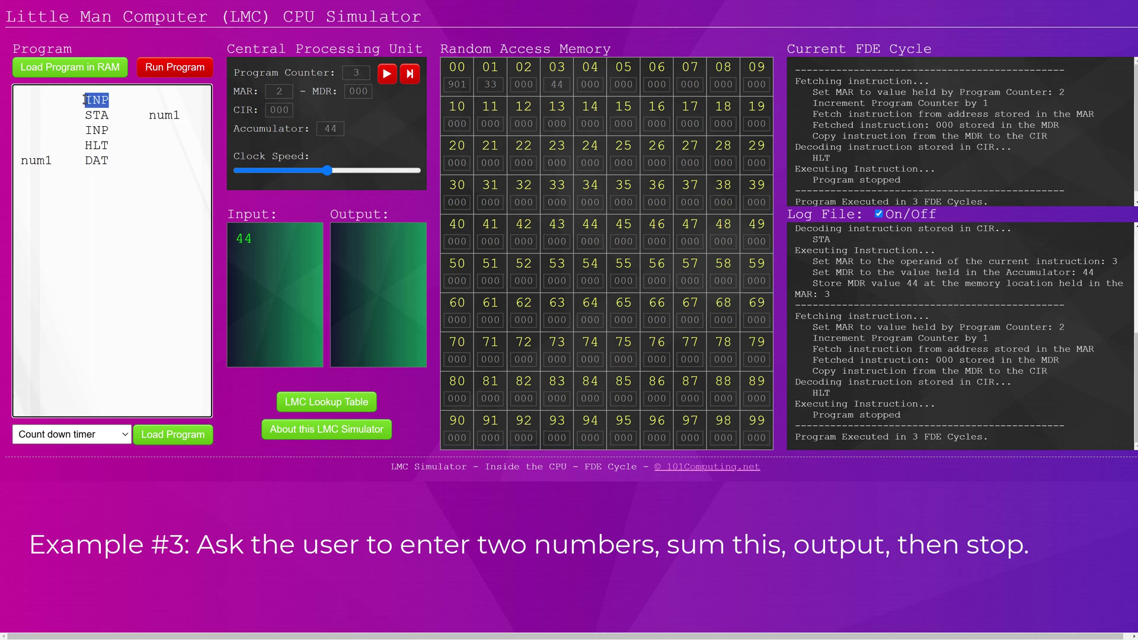
left_click_drag(85, 115, 197, 121)
left_click(135, 133)
key("Return")
left_click(113, 177)
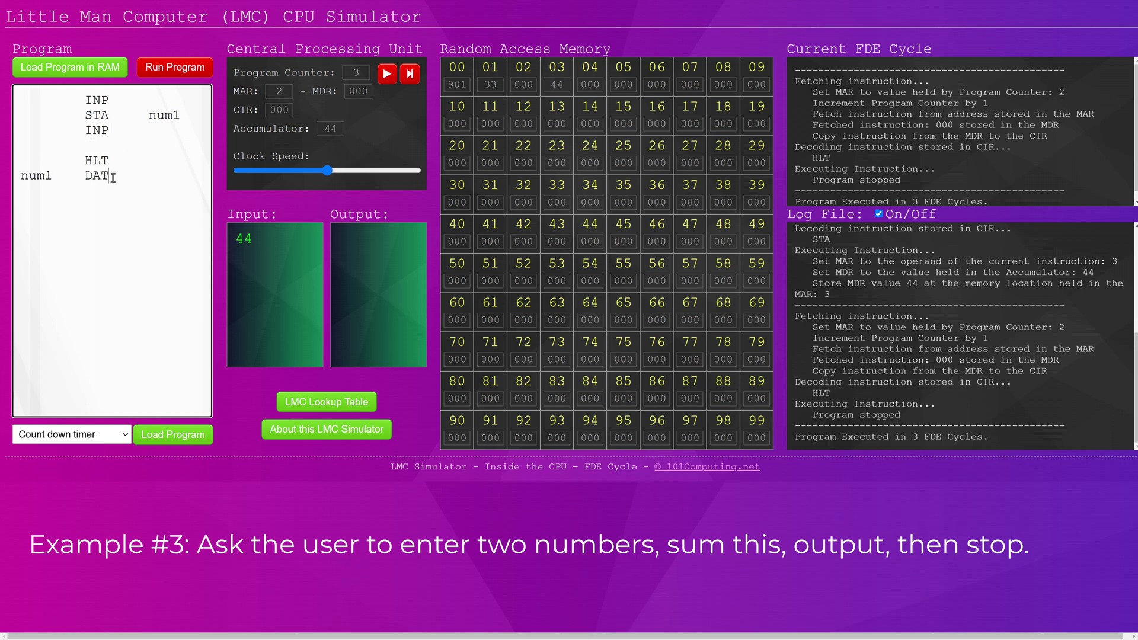
key("Return")
type("num2 DAT")
Step: Review the num1 and INP lines, then delete the num2 DAT line
left_click_drag(148, 116, 181, 119)
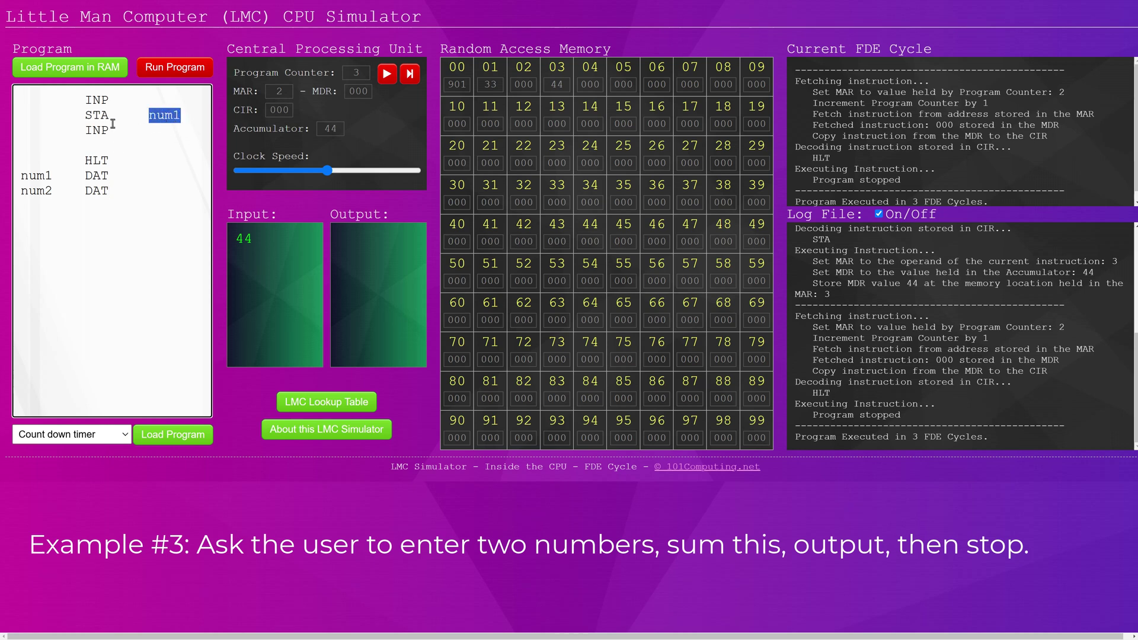
left_click(94, 143)
left_click_drag(84, 132, 114, 137)
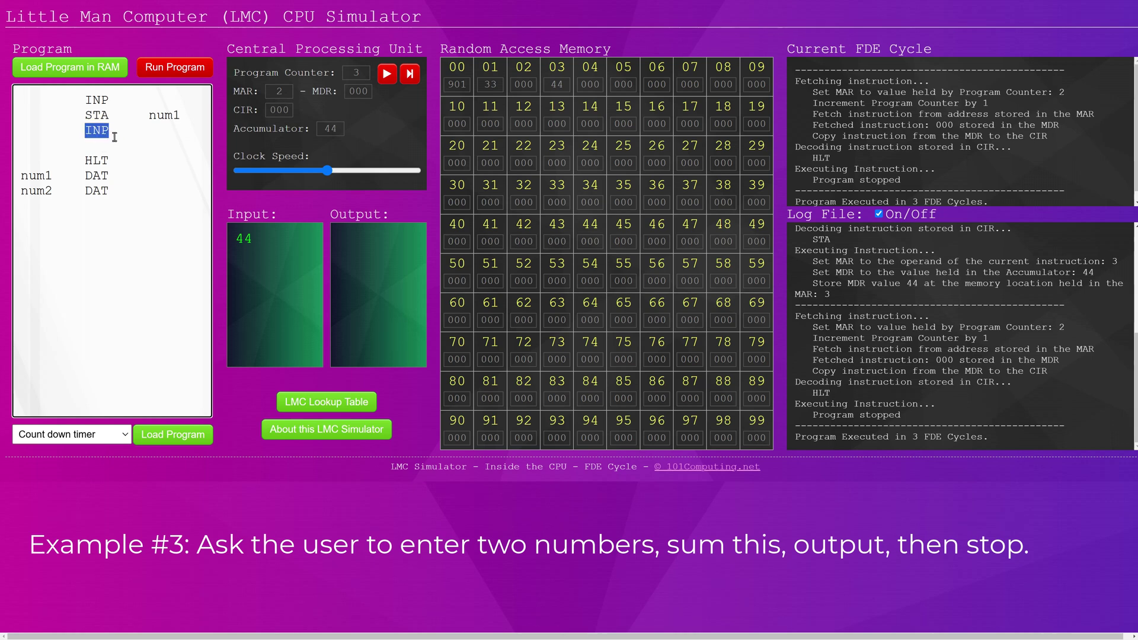
left_click(102, 146)
left_click_drag(128, 189, 14, 191)
key("BackSpace")
Step: Enter ADD num1 and OUT before HLT, then load the program into memory
left_click(102, 146)
type("AD")
type("D")
key("Tab")
type("num")
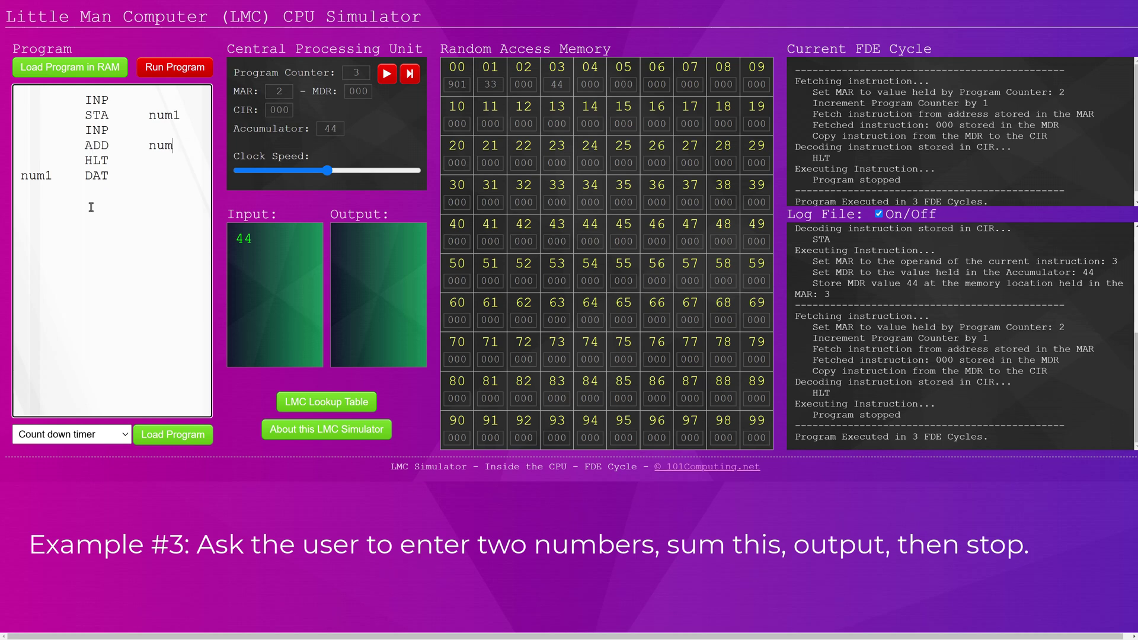
type("1")
key("Return")
type("OUT")
left_click(381, 253)
left_click(133, 204)
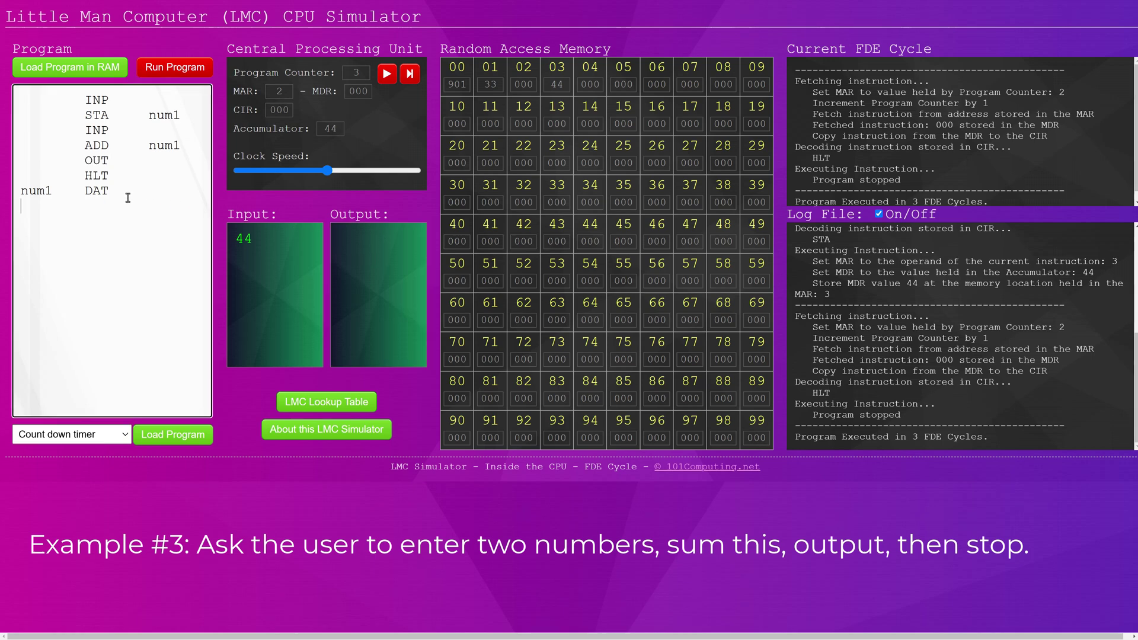
left_click(79, 69)
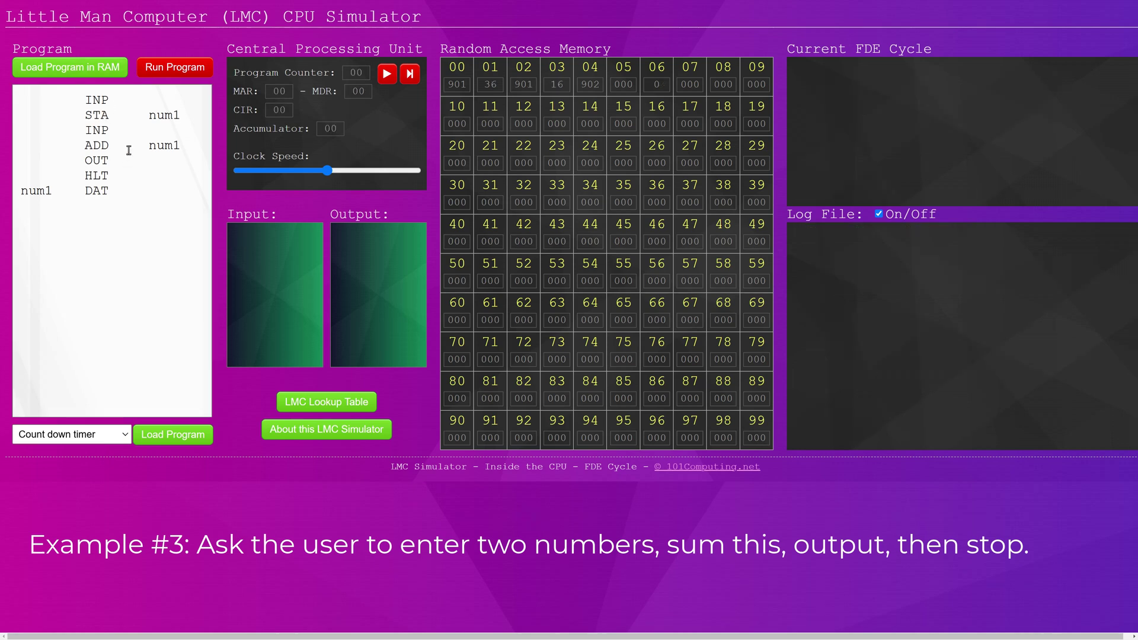
Step: Run the addition program with inputs 44 and 6, producing output 50
left_click(184, 74)
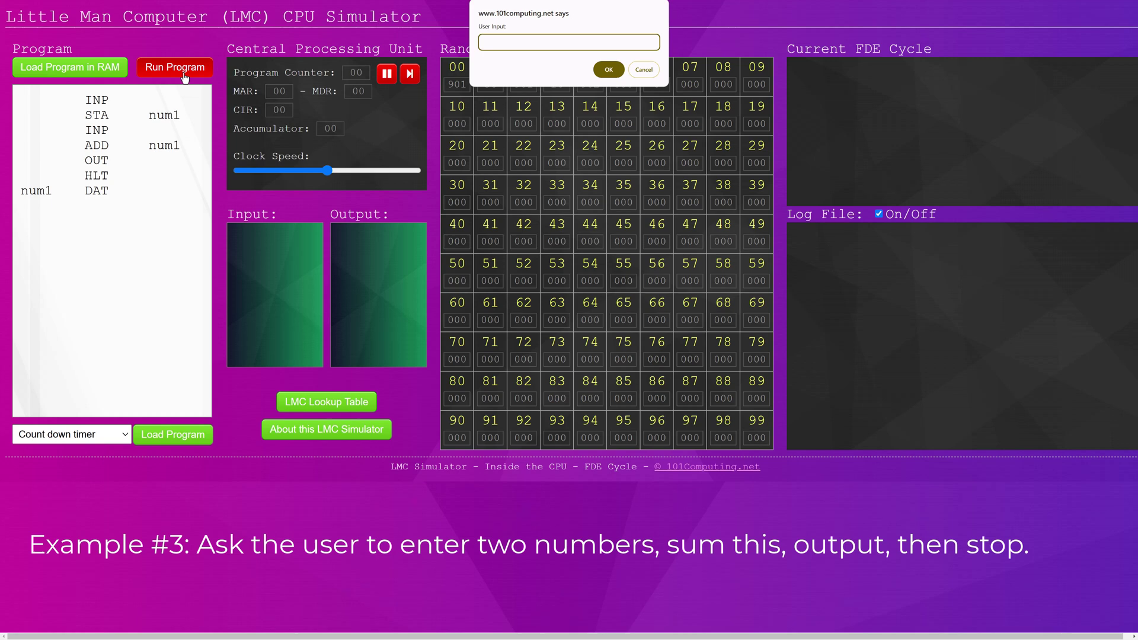
type("44")
left_click(608, 70)
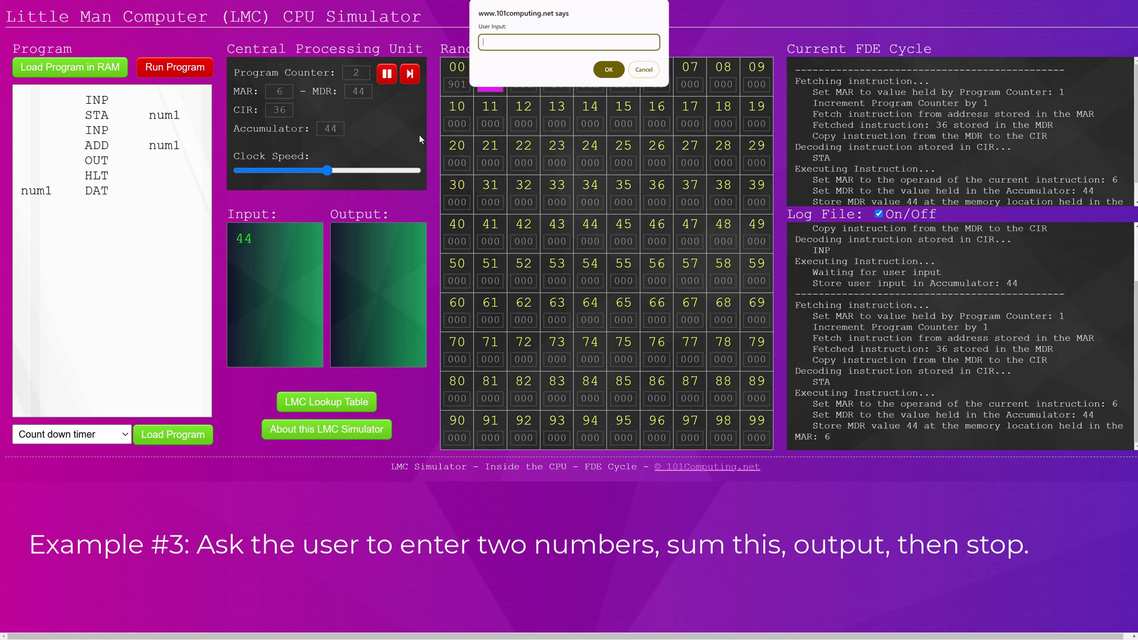
type("6")
left_click(608, 69)
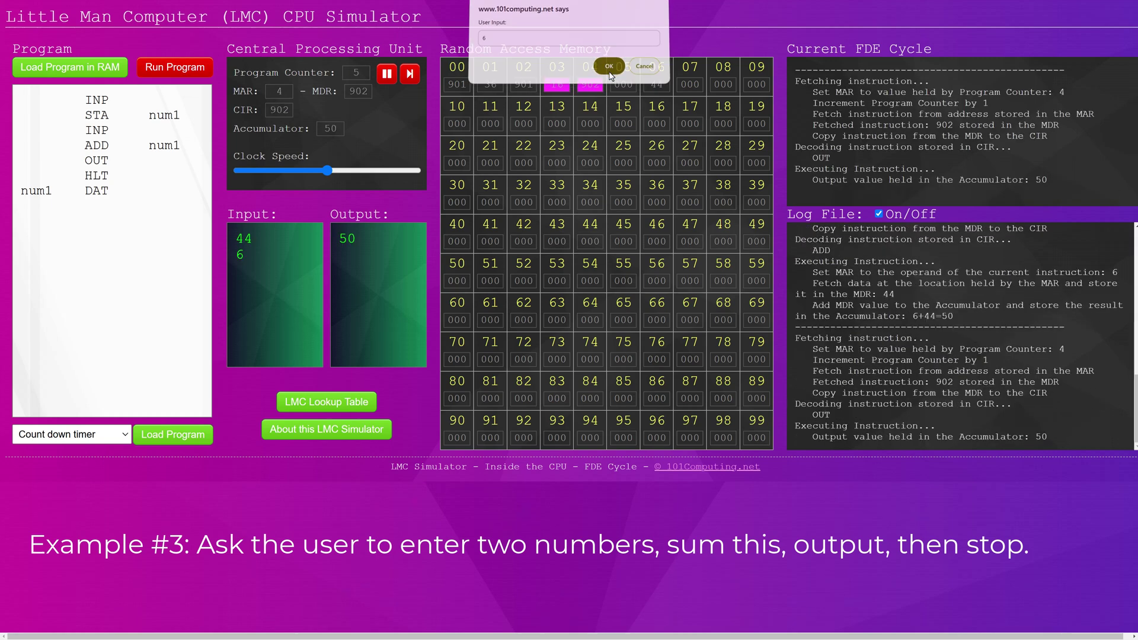
double_click(347, 239)
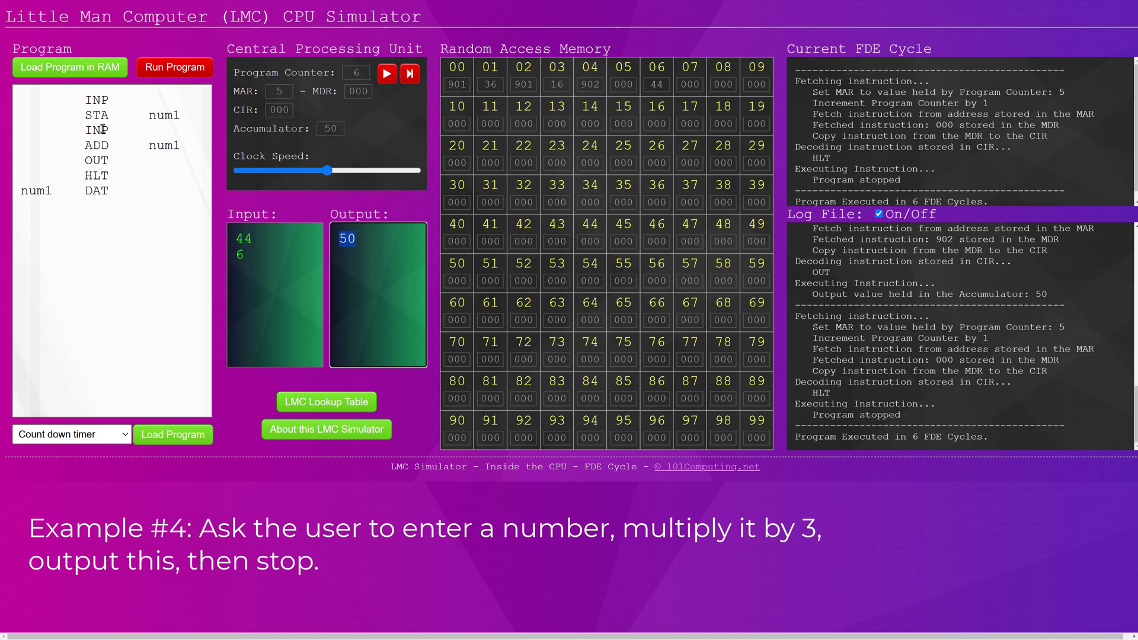
Step: Delete the second INP line and select the ADD num1 line
left_click_drag(109, 130, 86, 131)
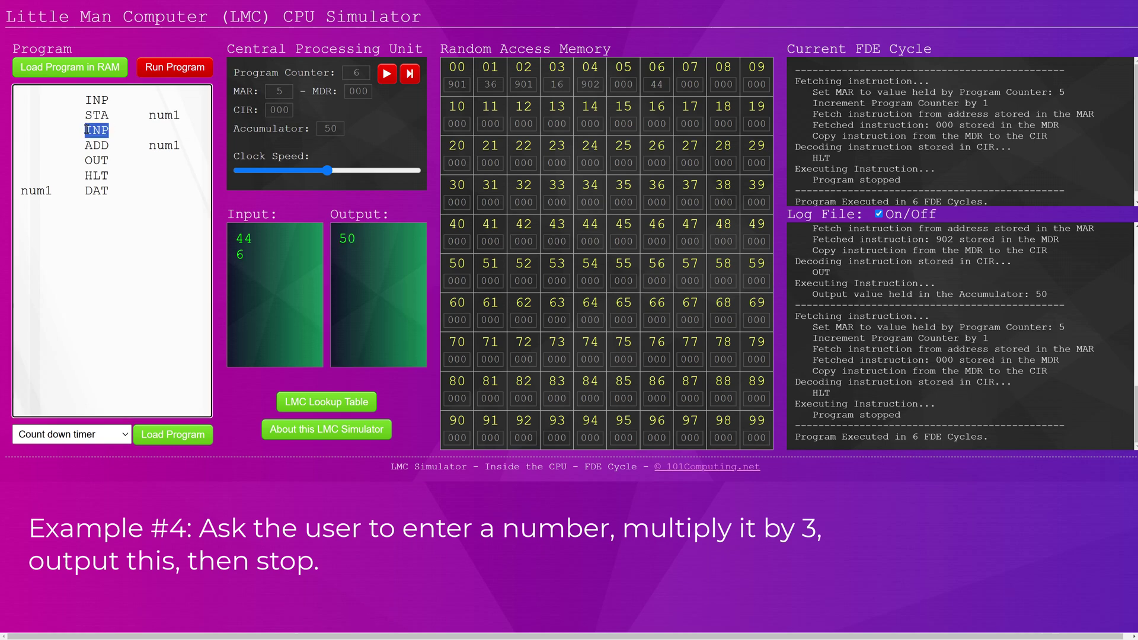
key("Delete")
key("Delete")
key("Delete")
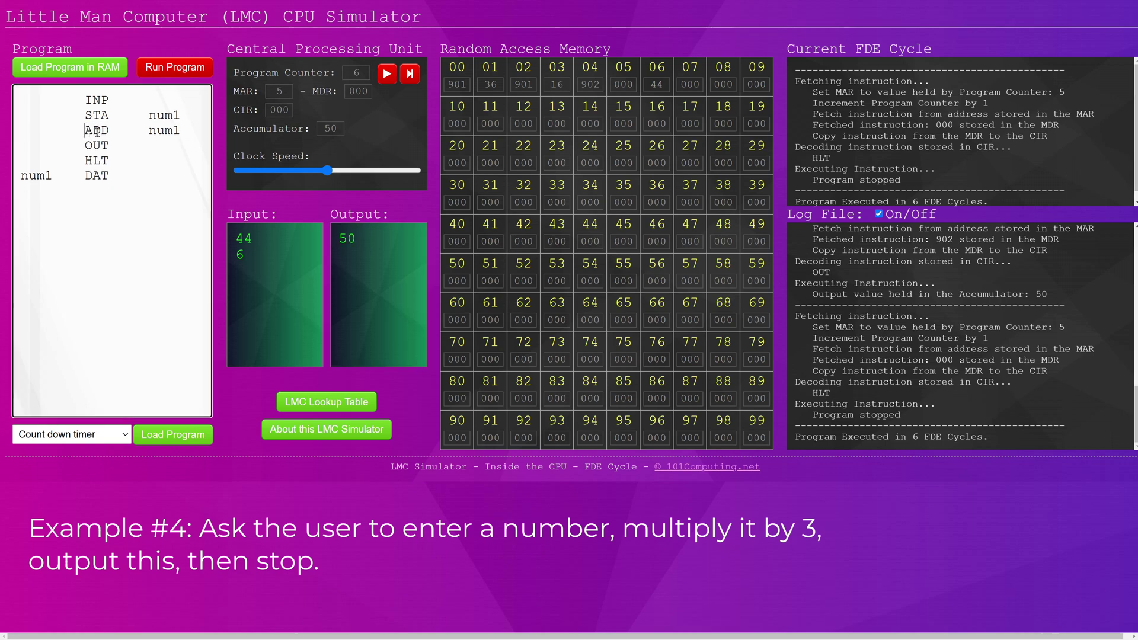
left_click_drag(96, 130, 167, 126)
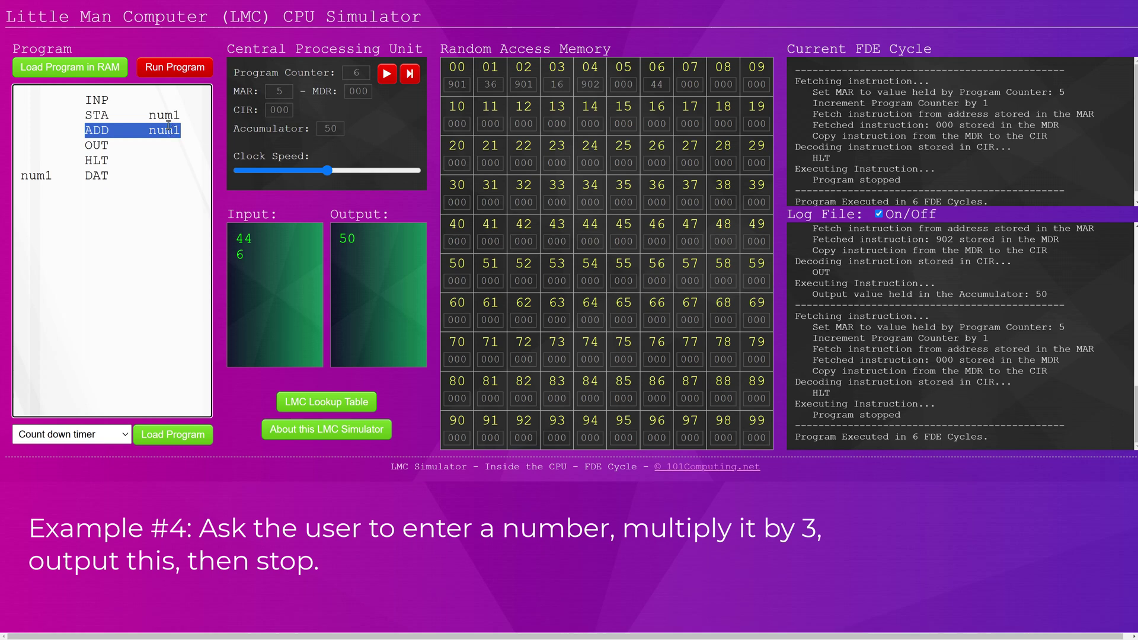
left_click_drag(85, 101, 112, 100)
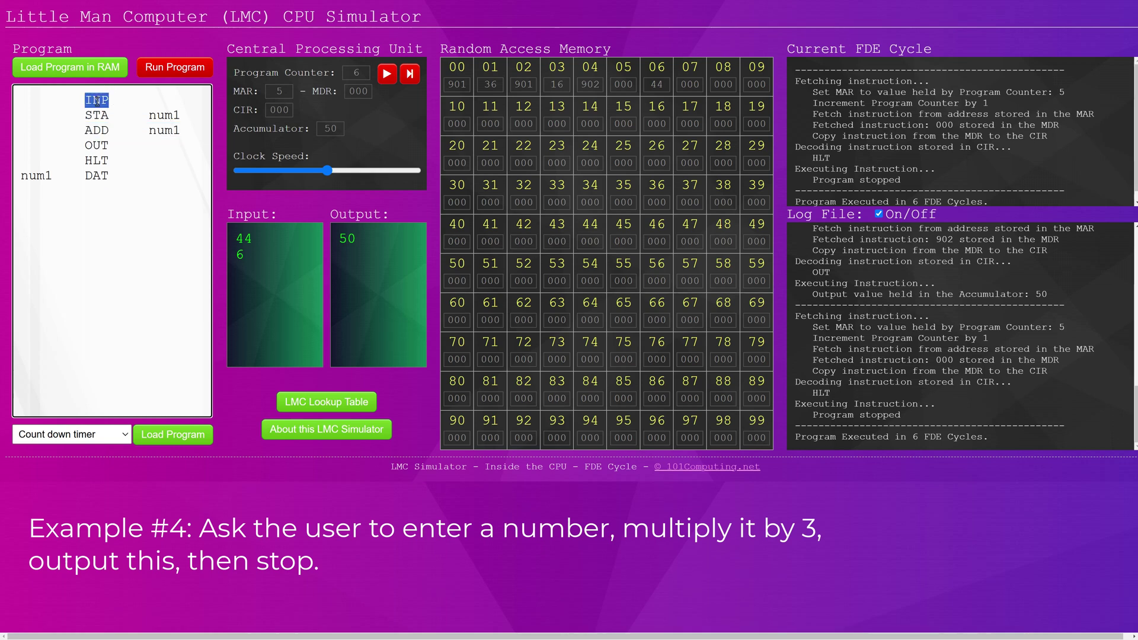
left_click_drag(86, 130, 182, 131)
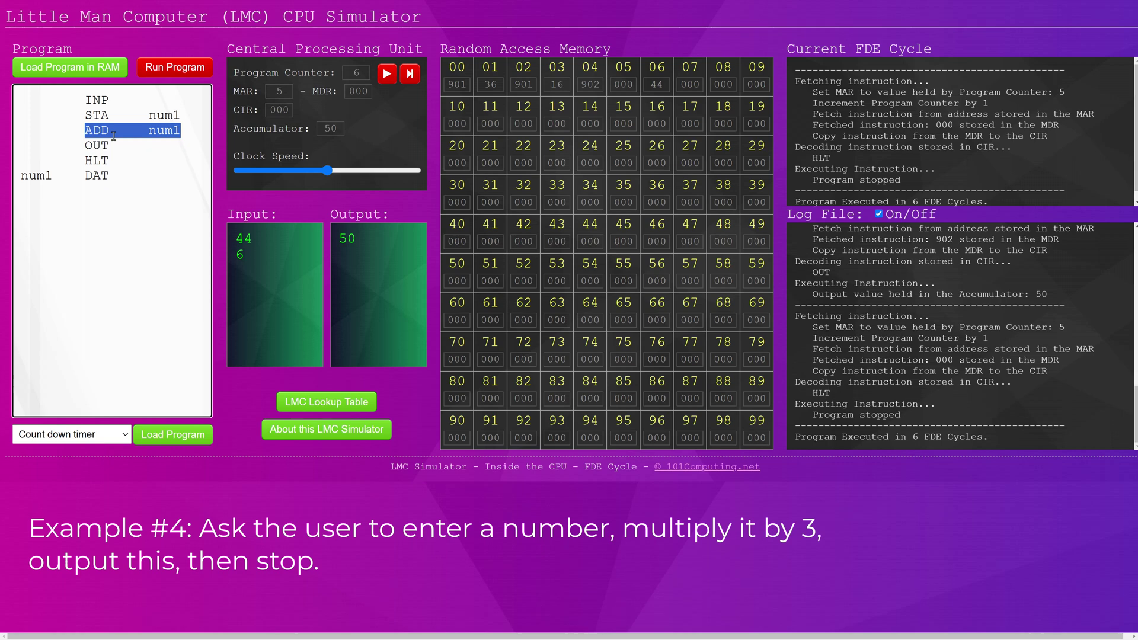
Step: Duplicate the ADD num1 line so num1 is added twice
left_click_drag(86, 129, 189, 130)
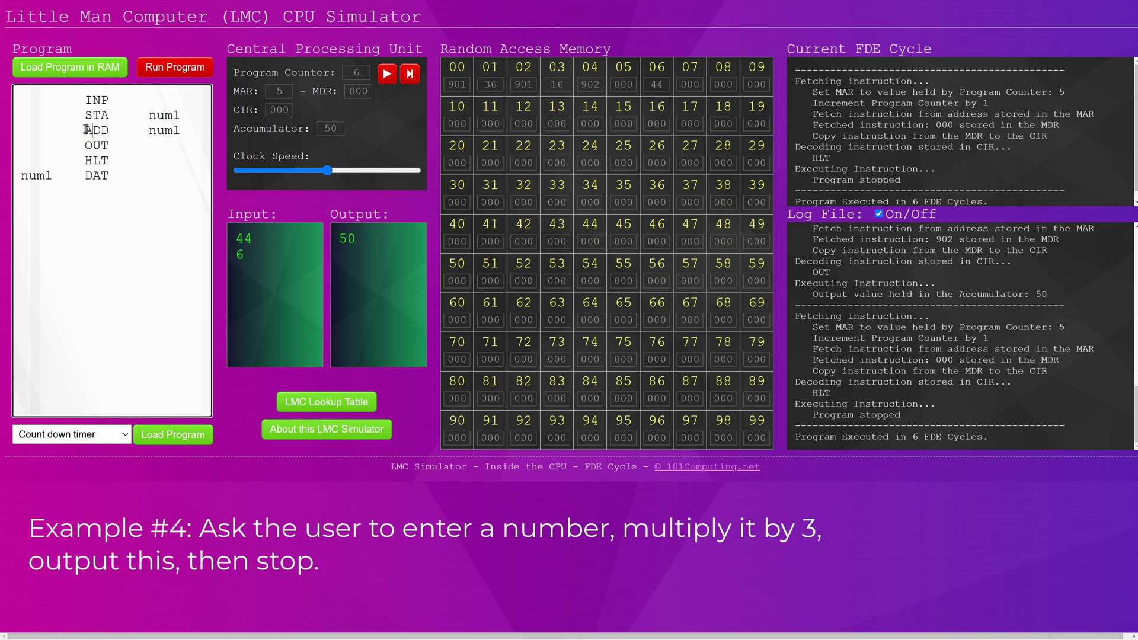
key("ctrl+c")
key("End")
key("Return")
key("ctrl+v")
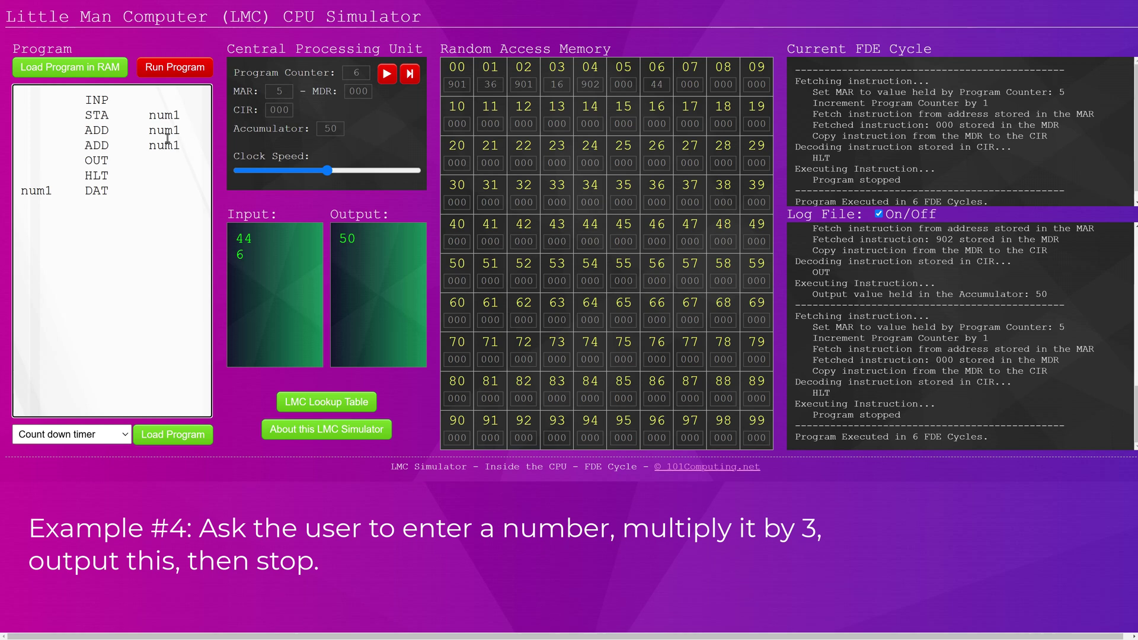
left_click_drag(149, 145, 182, 145)
left_click_drag(180, 131, 85, 131)
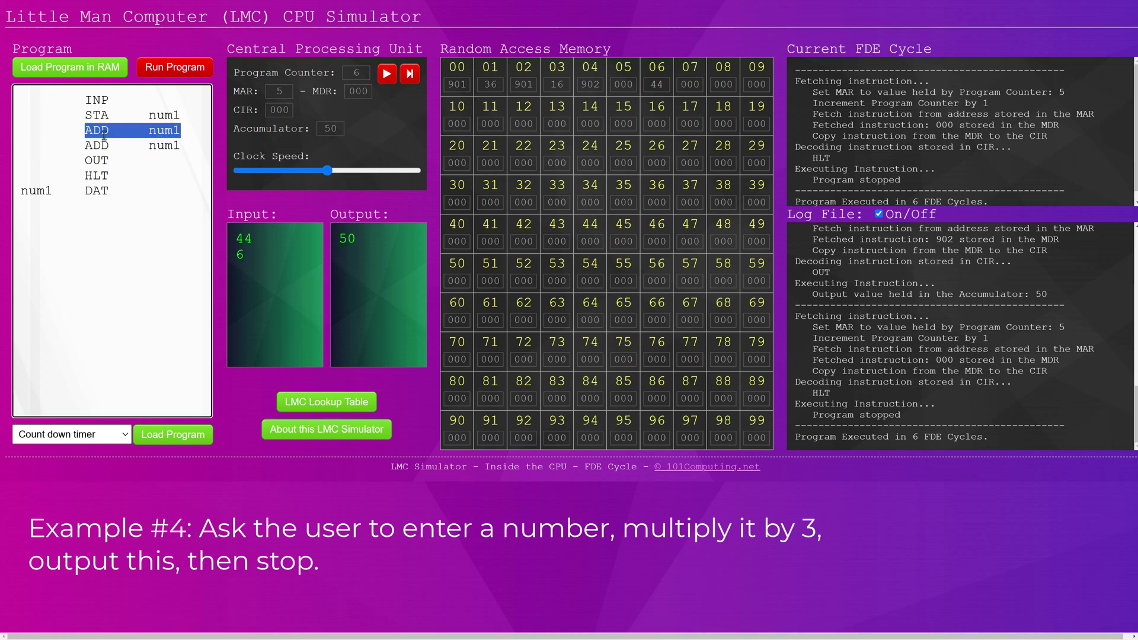
left_click_drag(81, 149, 184, 144)
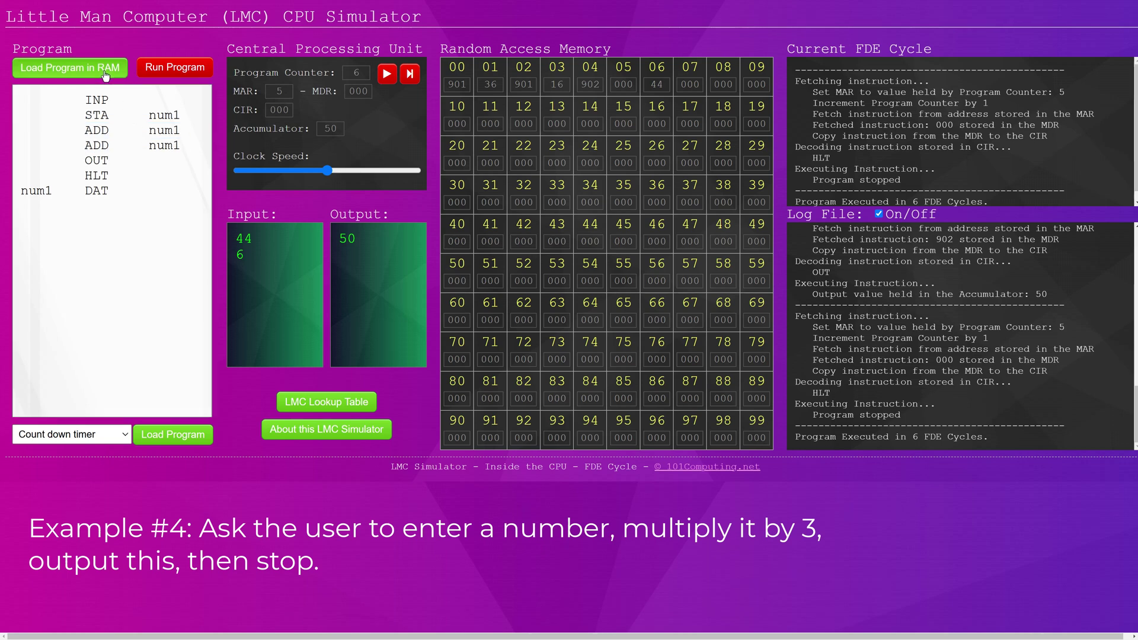
Step: Load the tripling program into RAM and run it with input 5, producing output 15
left_click(70, 66)
left_click(174, 67)
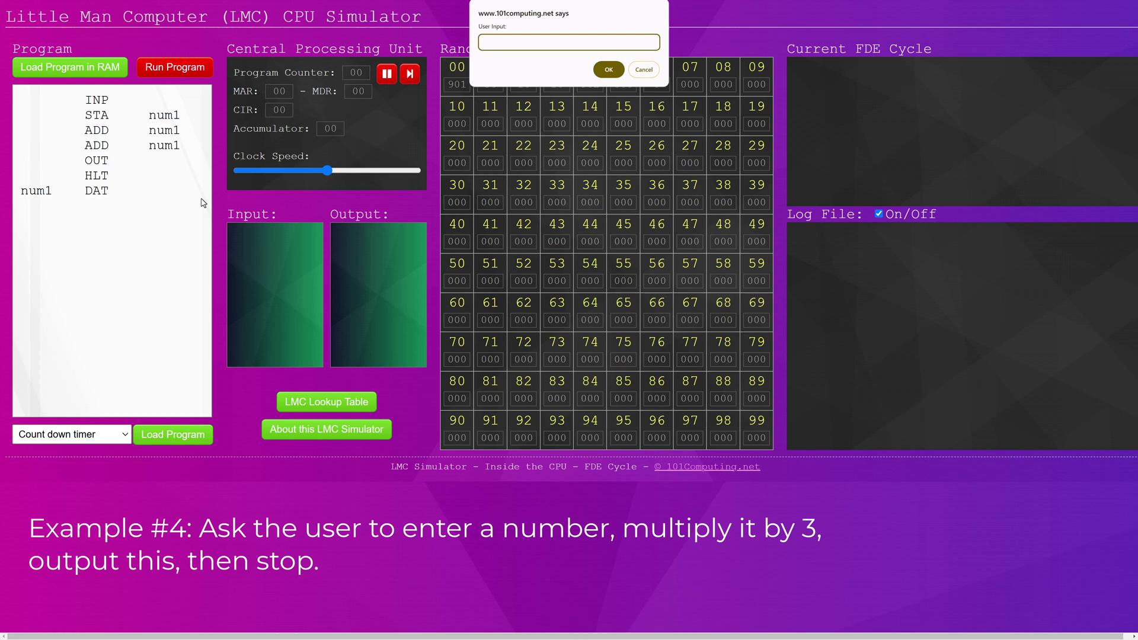
type("5")
left_click(603, 71)
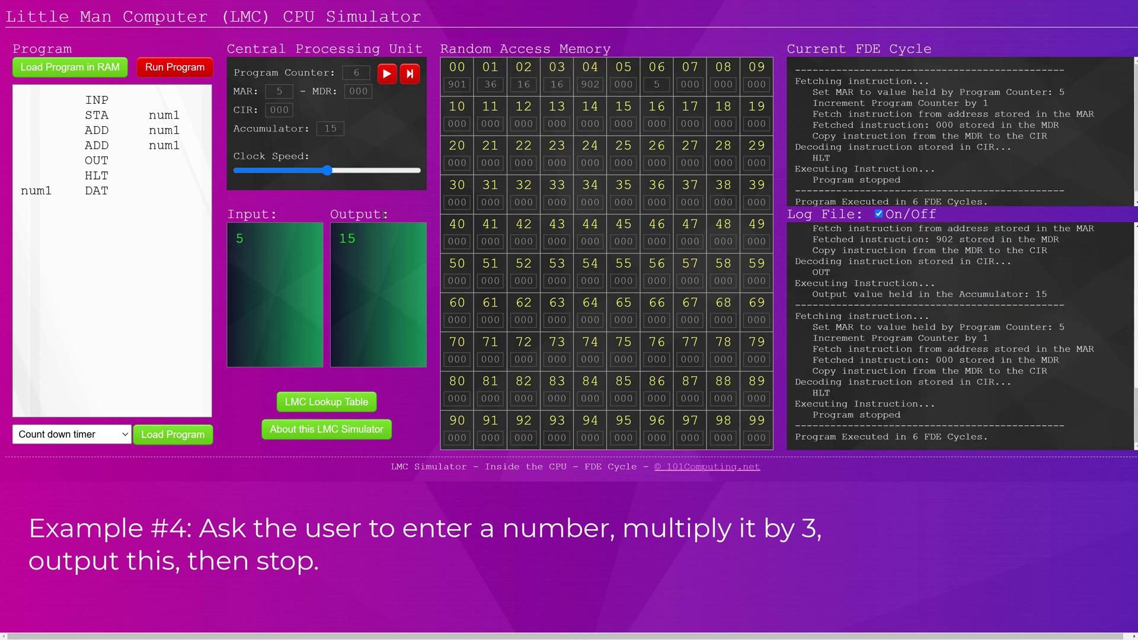
left_click_drag(121, 197, 39, 92)
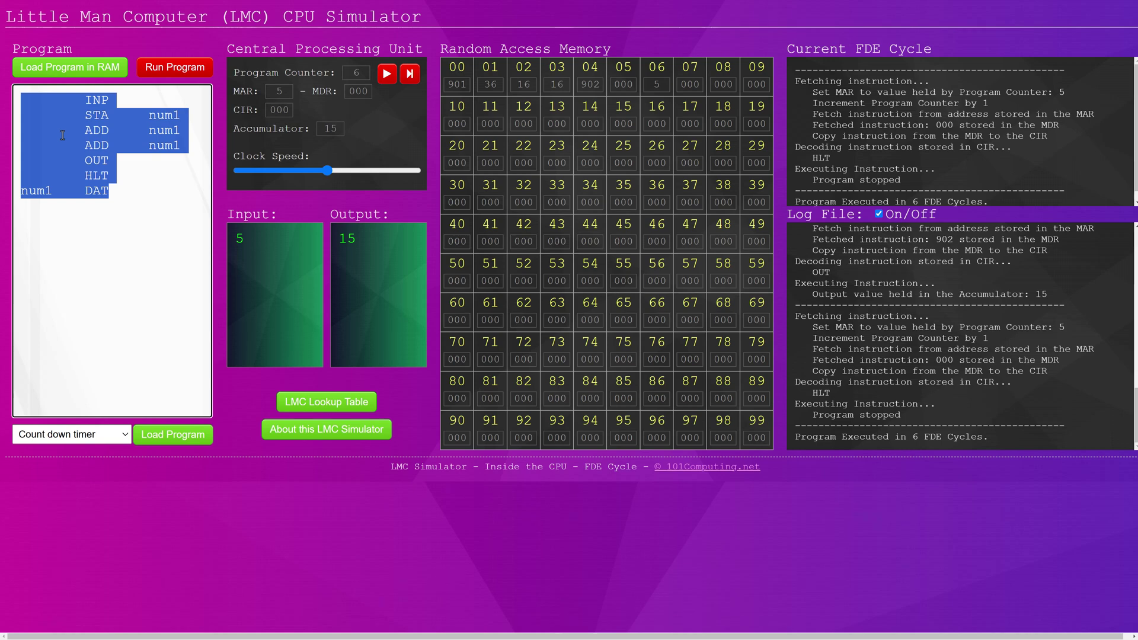
left_click(108, 142)
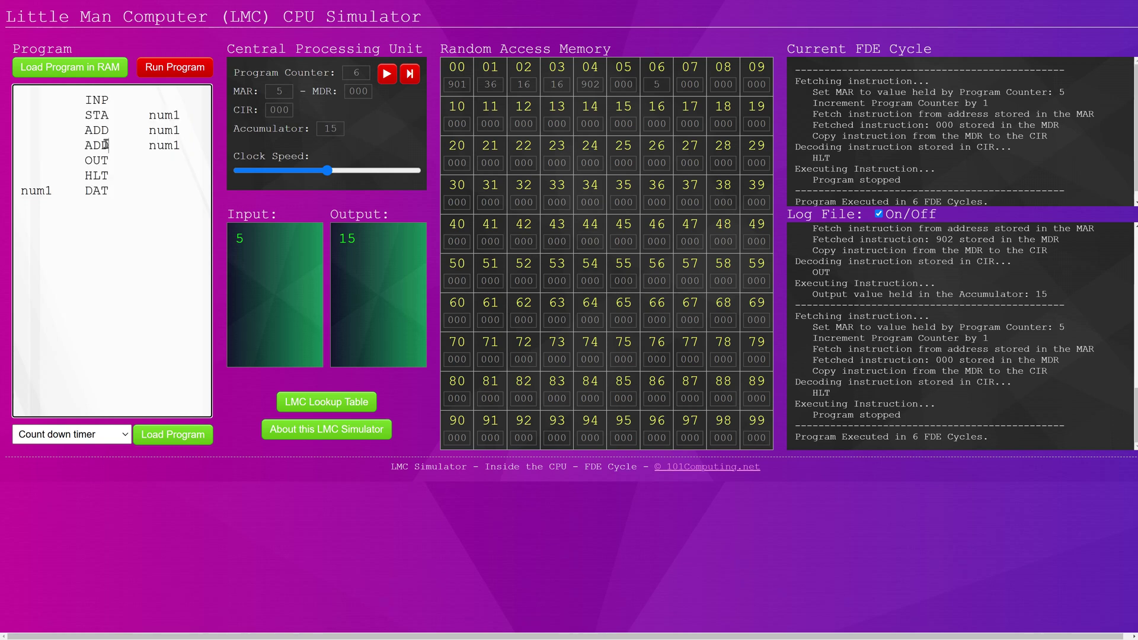